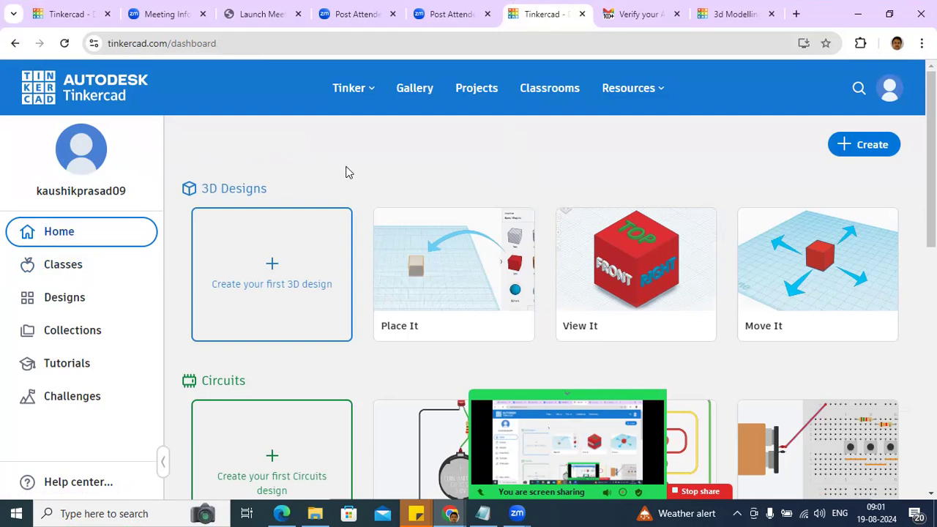
{"action": "left_click", "coordinate": [891, 91]}
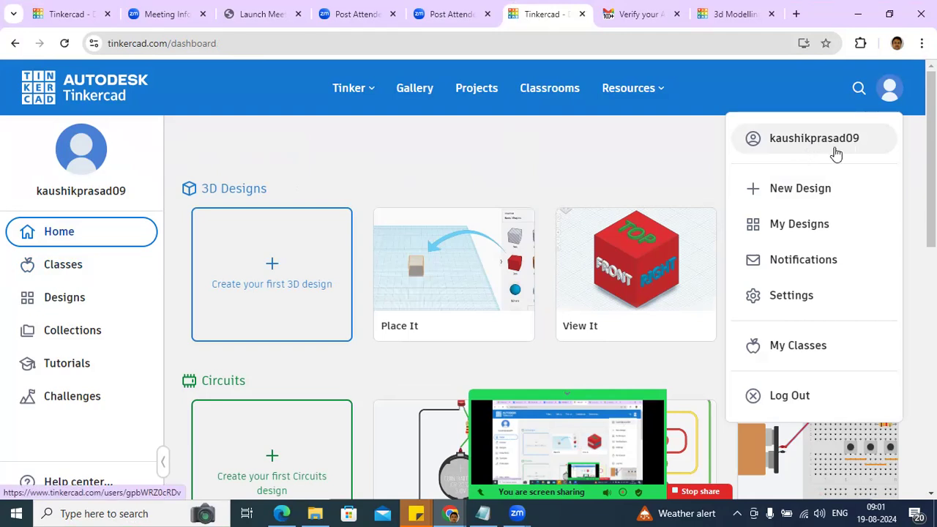
{"action": "left_click", "coordinate": [600, 156]}
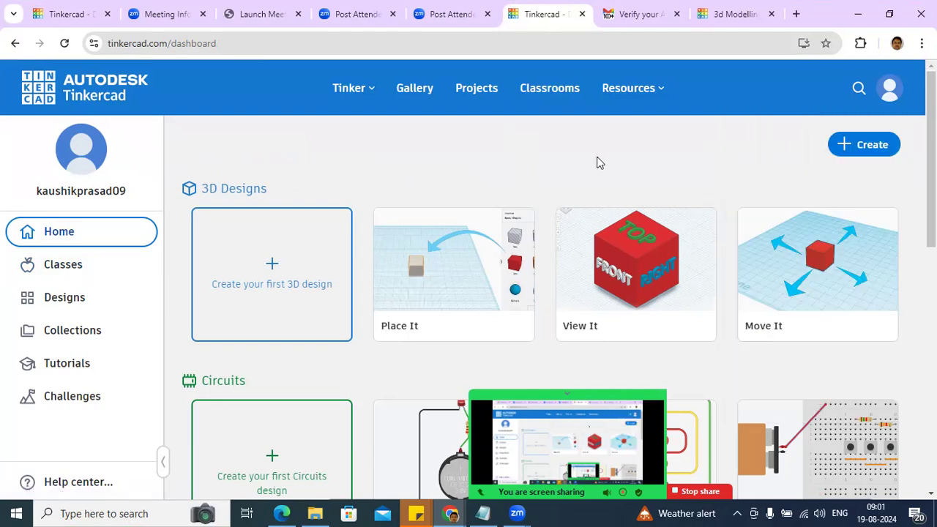
- Start a new class from the classes page and try to create it with the required fields left empty
{"action": "left_click", "coordinate": [63, 279]}
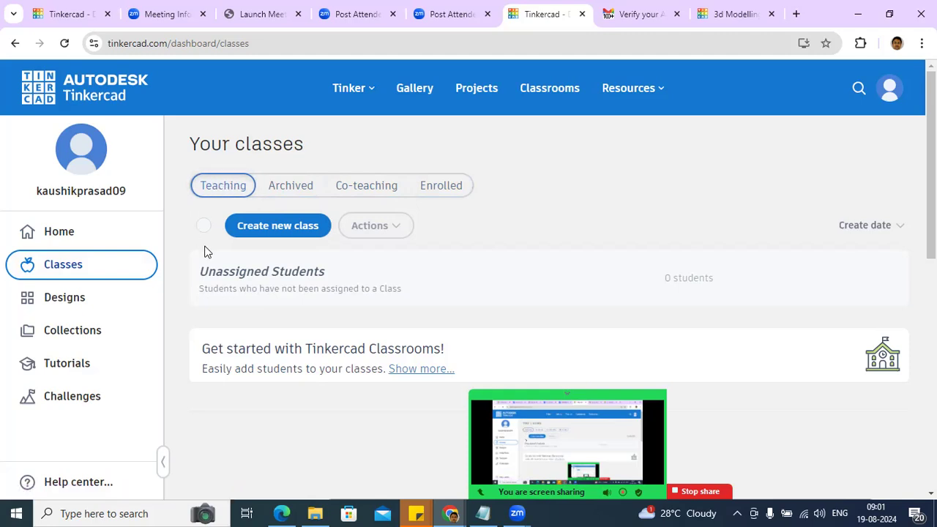
{"action": "left_click", "coordinate": [291, 229]}
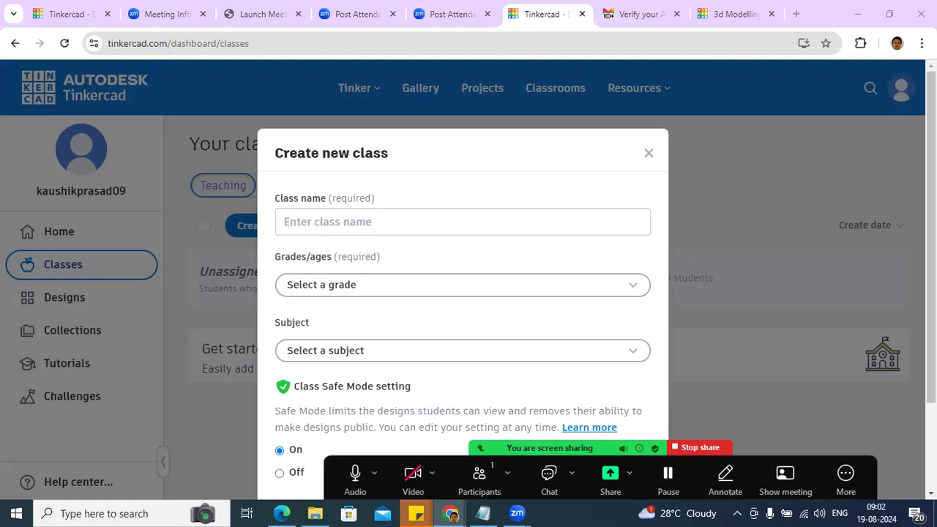
{"action": "scroll", "coordinate": [642, 373], "scroll_direction": "down", "scroll_amount": 2}
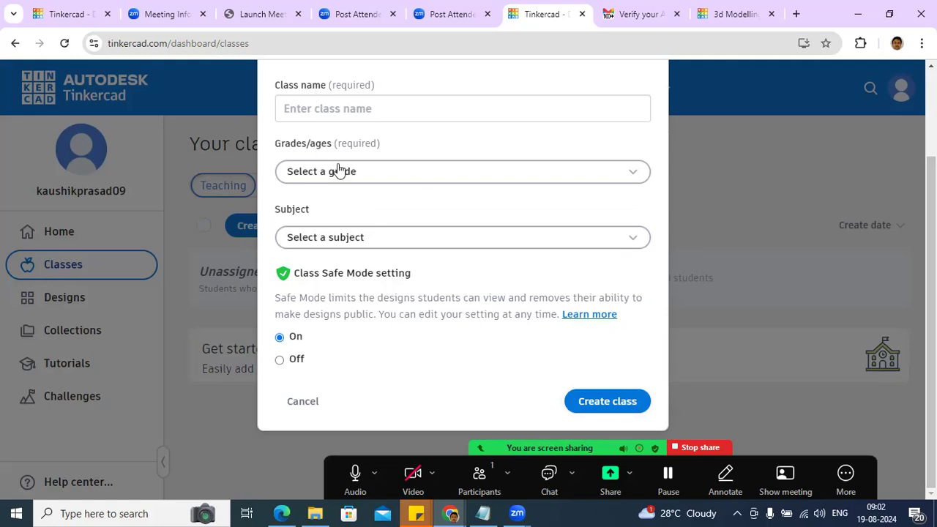
{"action": "left_click", "coordinate": [613, 405]}
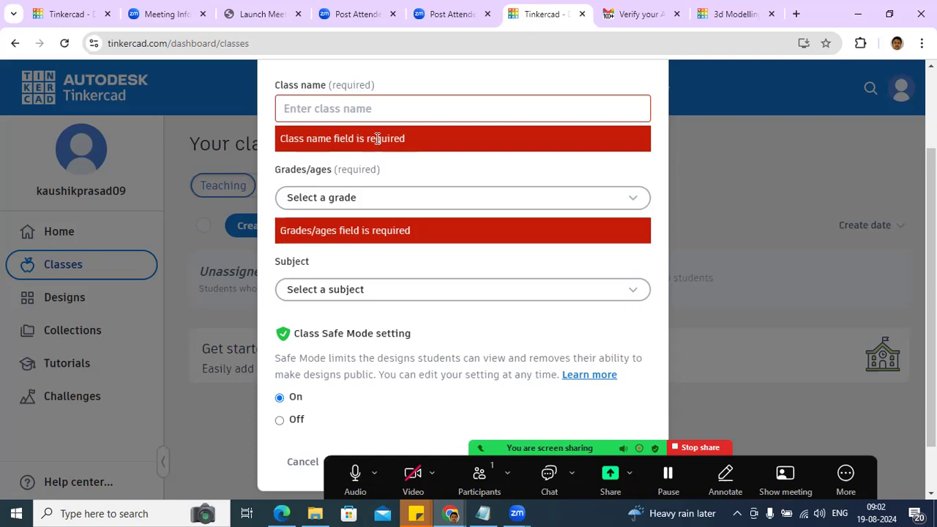
- Enter "3d Modelling" as the name of the new class
{"action": "left_click", "coordinate": [360, 109]}
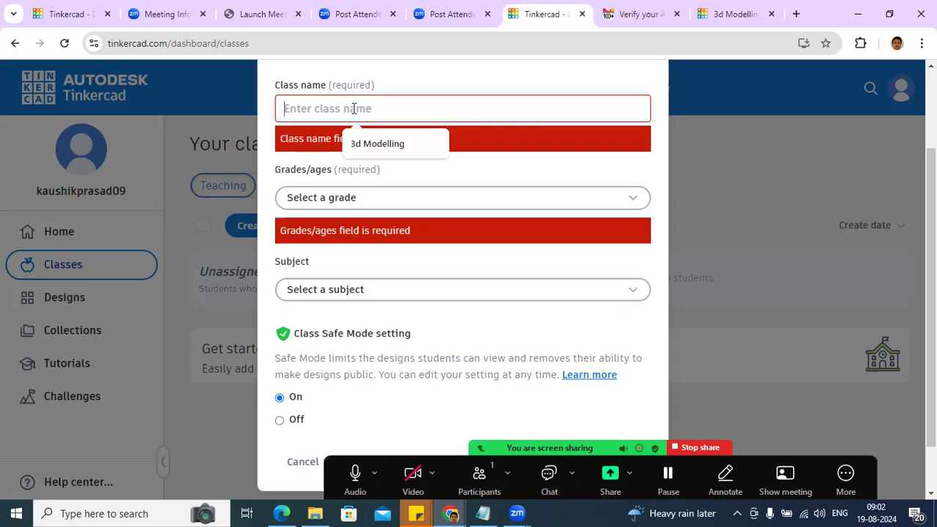
{"action": "left_click", "coordinate": [381, 146]}
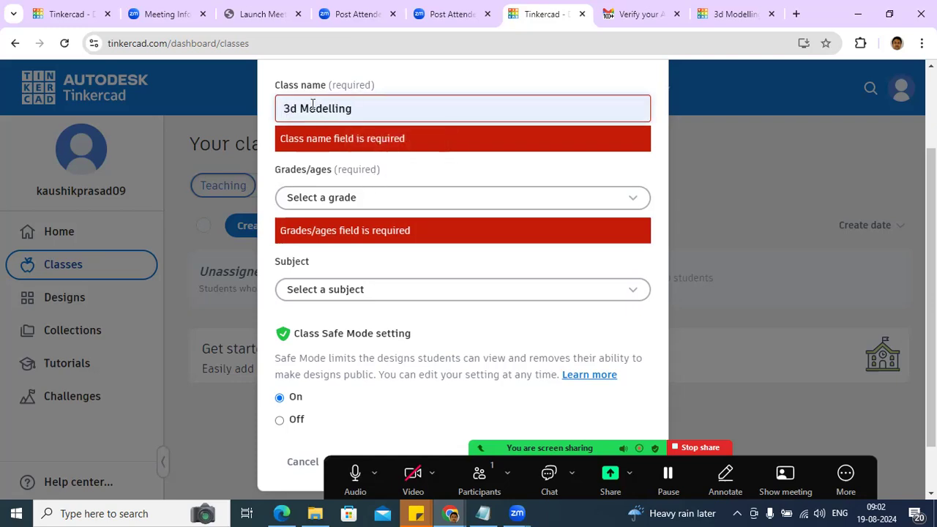
{"action": "key", "text": "BackSpace"}
{"action": "key", "text": "BackSpace"}
{"action": "key", "text": "BackSpace"}
{"action": "key", "text": "BackSpace"}
{"action": "key", "text": "BackSpace"}
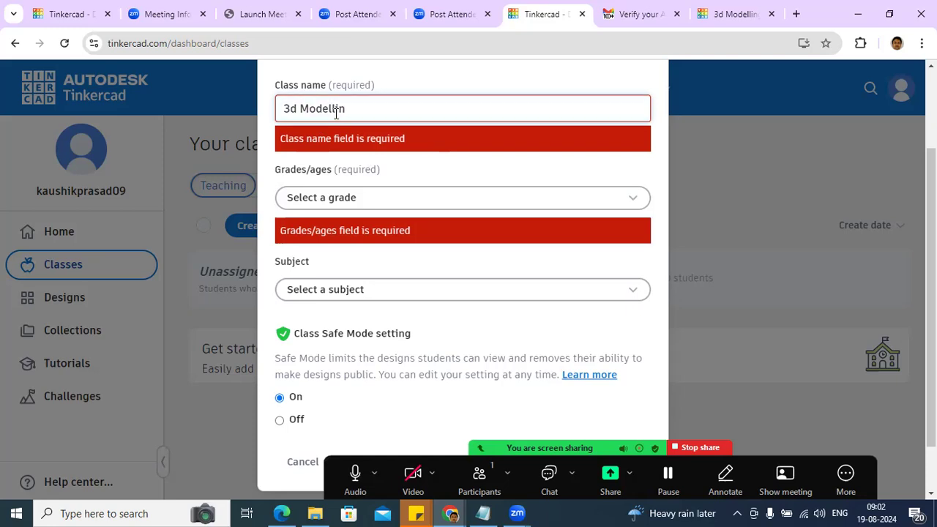
{"action": "key", "text": "BackSpace"}
{"action": "key", "text": "BackSpace"}
{"action": "key", "text": "BackSpace"}
{"action": "key", "text": "BackSpace"}
{"action": "type", "text": "Modelli"}
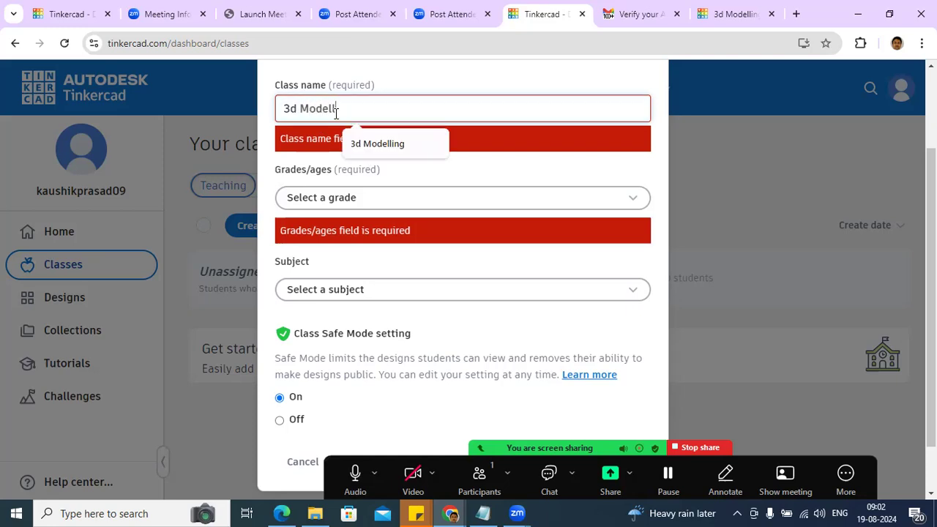
{"action": "type", "text": "ng"}
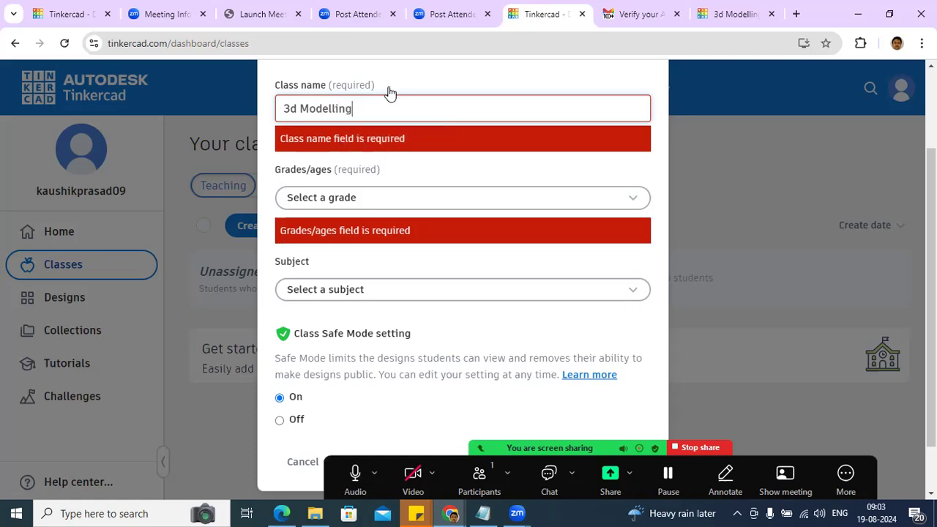
- Set the class's grade level to Grades 6-8 (ages 11-14)
{"action": "left_click", "coordinate": [349, 198]}
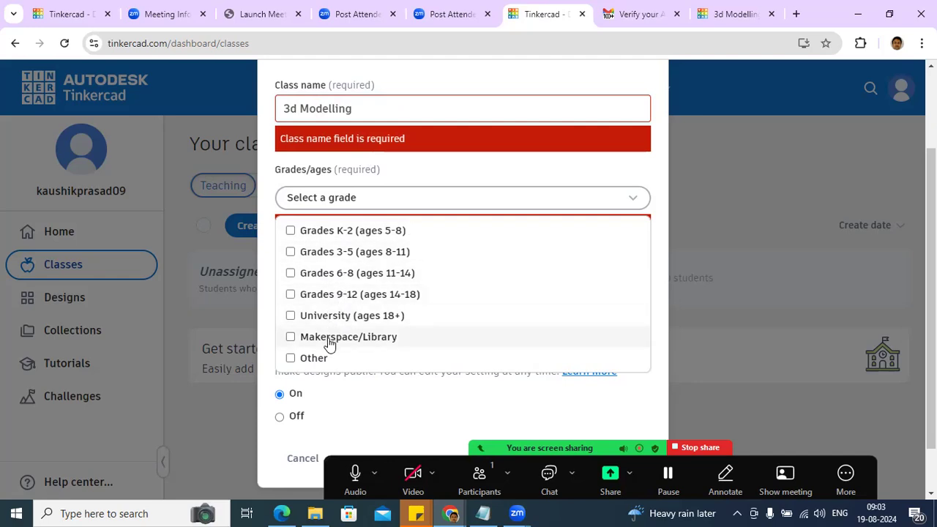
{"action": "left_click", "coordinate": [374, 275]}
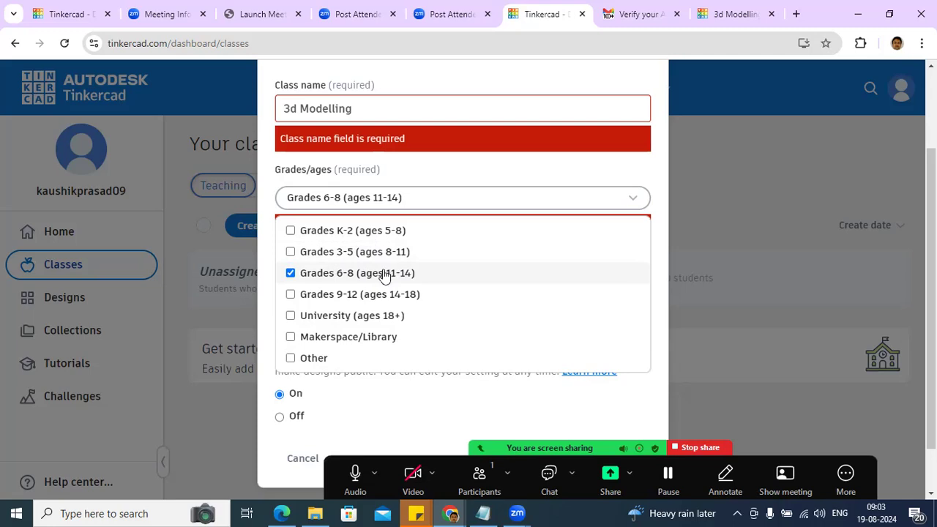
{"action": "left_click", "coordinate": [376, 273]}
{"action": "left_click", "coordinate": [373, 273]}
{"action": "left_click", "coordinate": [444, 182]}
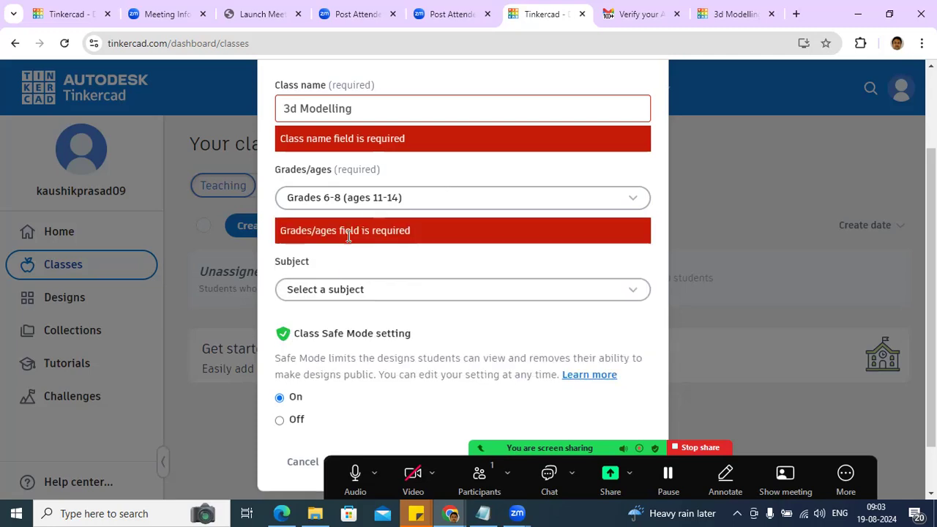
- Choose Art as the subject of the new class
{"action": "left_click", "coordinate": [350, 293]}
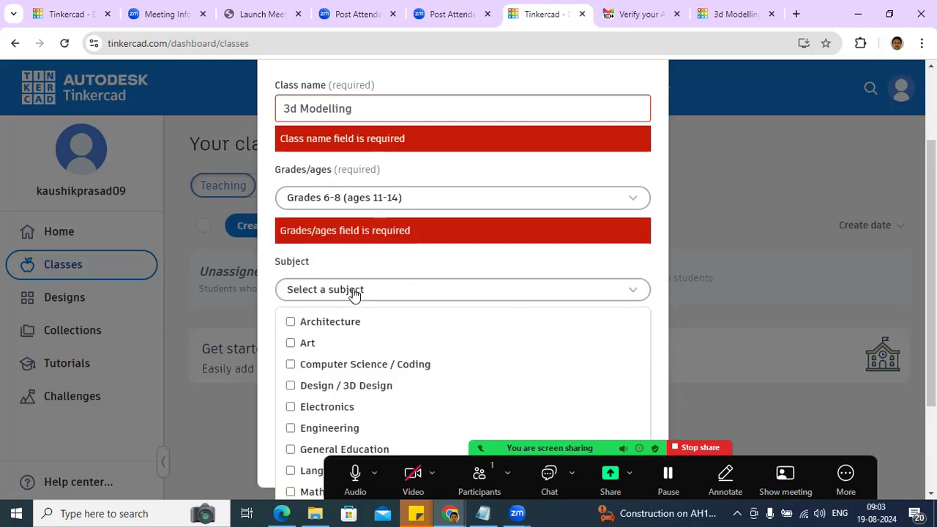
{"action": "left_click", "coordinate": [291, 344]}
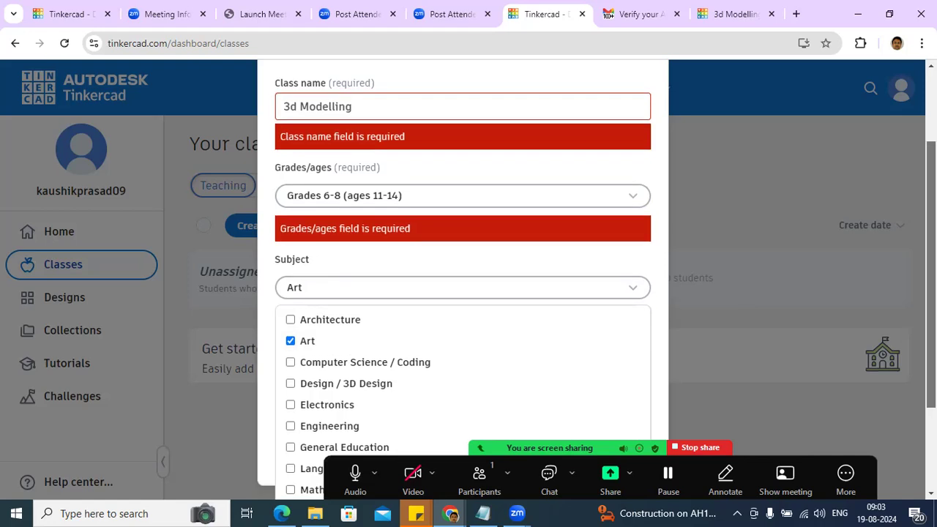
{"action": "scroll", "coordinate": [805, 326], "scroll_direction": "down", "scroll_amount": 2}
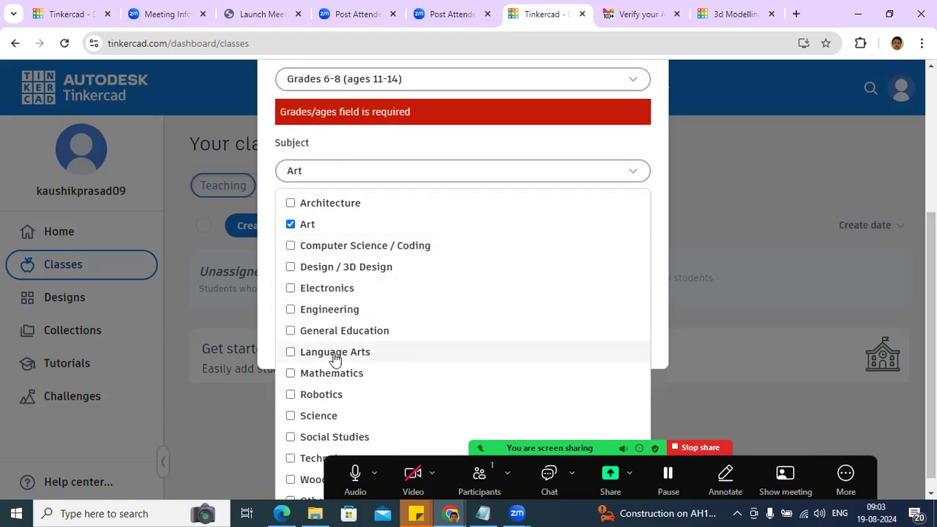
{"action": "scroll", "coordinate": [398, 224], "scroll_direction": "down", "scroll_amount": 1}
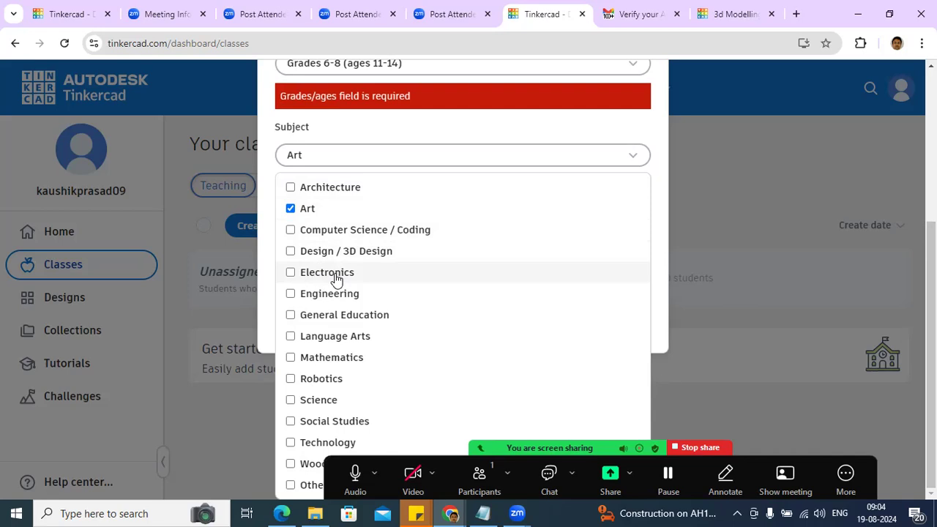
{"action": "left_click", "coordinate": [307, 209]}
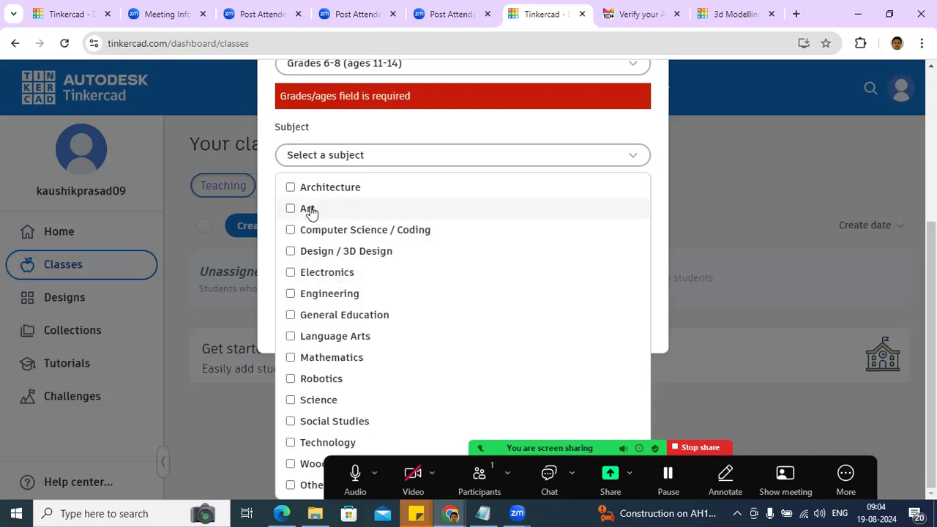
{"action": "left_click", "coordinate": [308, 209]}
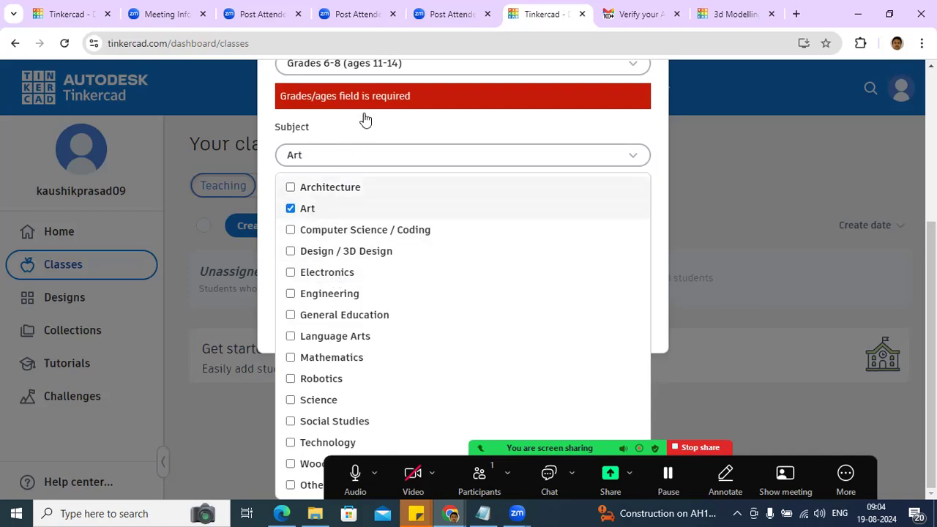
{"action": "left_click", "coordinate": [290, 211]}
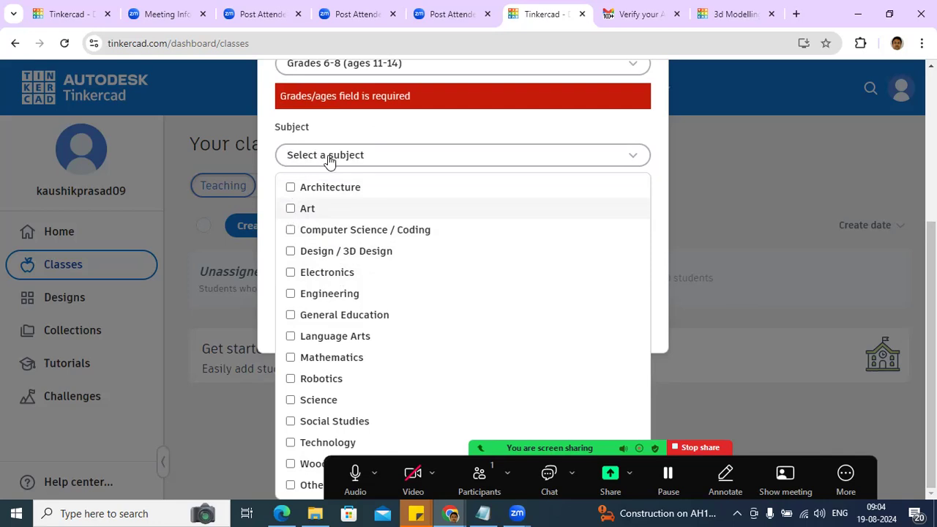
{"action": "left_click", "coordinate": [308, 210]}
{"action": "left_click", "coordinate": [362, 133]}
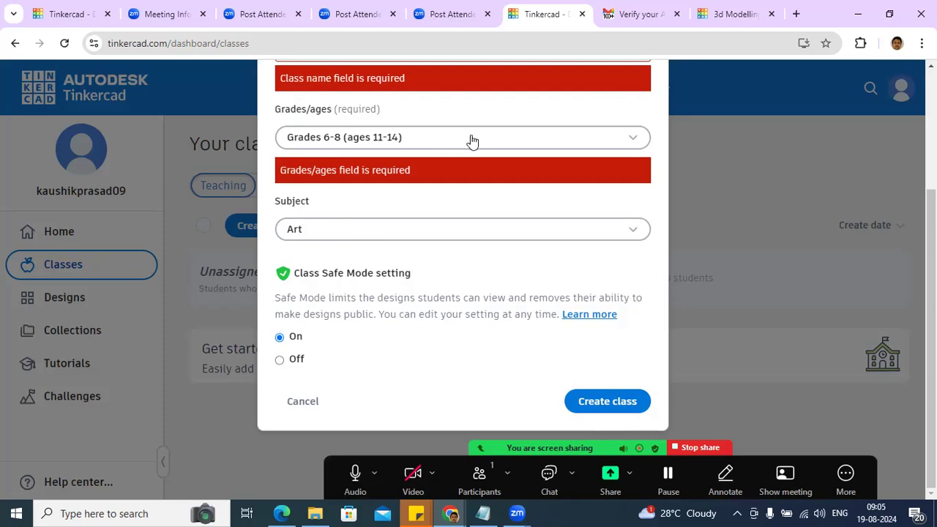
- Check the completed class details and create the 3d Modelling class
{"action": "scroll", "coordinate": [463, 256], "scroll_direction": "up", "scroll_amount": 1}
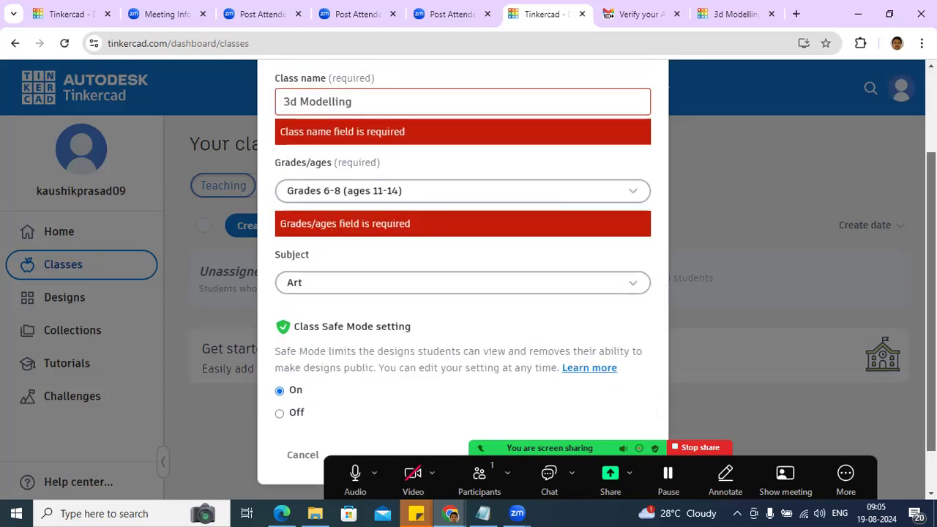
{"action": "scroll", "coordinate": [517, 184], "scroll_direction": "down", "scroll_amount": 1}
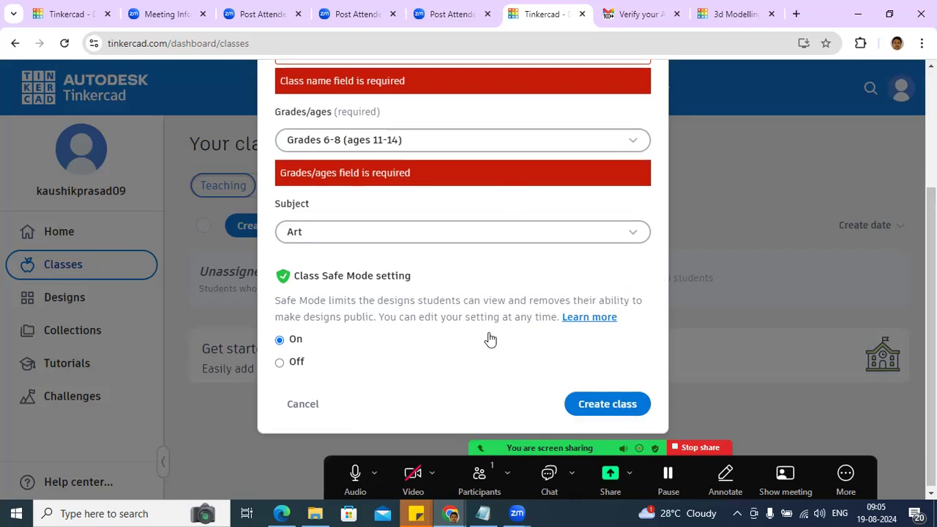
{"action": "left_click", "coordinate": [614, 409]}
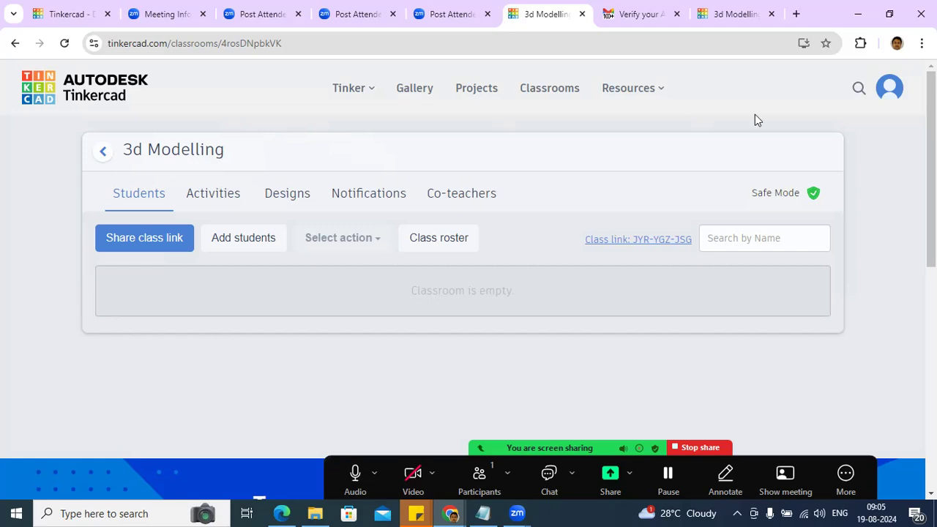
- Look through the form for adding students to the 3d Modelling class, and close it
{"action": "left_click", "coordinate": [890, 88]}
{"action": "left_click", "coordinate": [259, 243]}
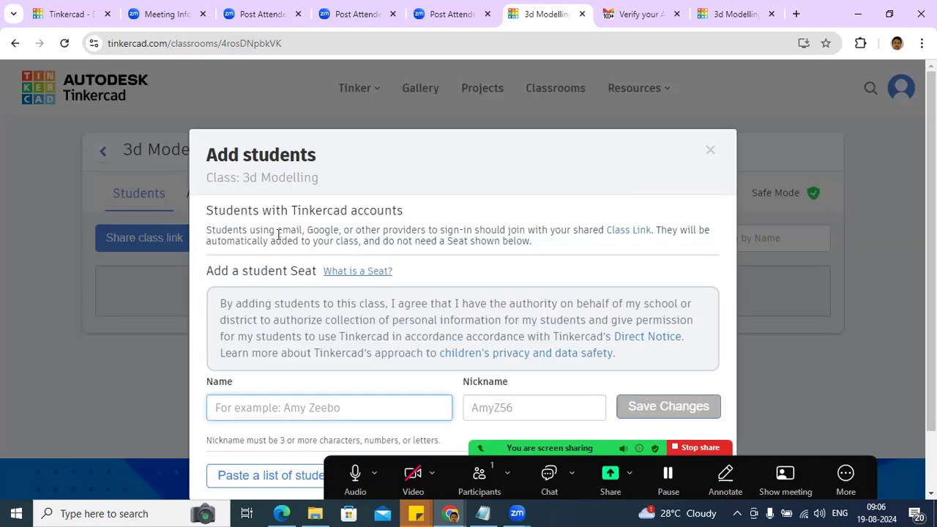
{"action": "left_click_drag", "start_coordinate": [931, 251], "coordinate": [931, 287]}
{"action": "left_click", "coordinate": [243, 244]}
{"action": "scroll", "coordinate": [389, 217], "scroll_direction": "down", "scroll_amount": 1}
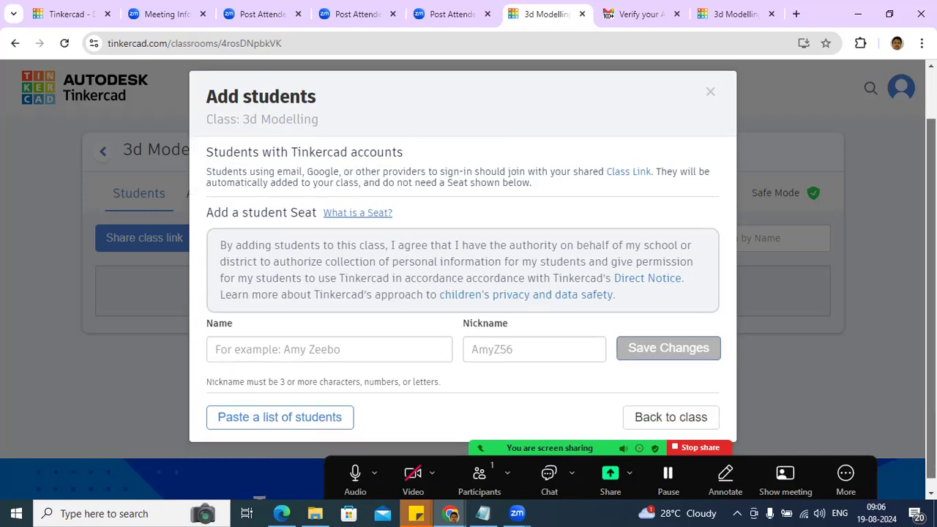
{"action": "key", "text": "Escape"}
- Read the help article on what a student Seat is from the Add students form, and return to the class page
{"action": "left_click", "coordinate": [261, 240]}
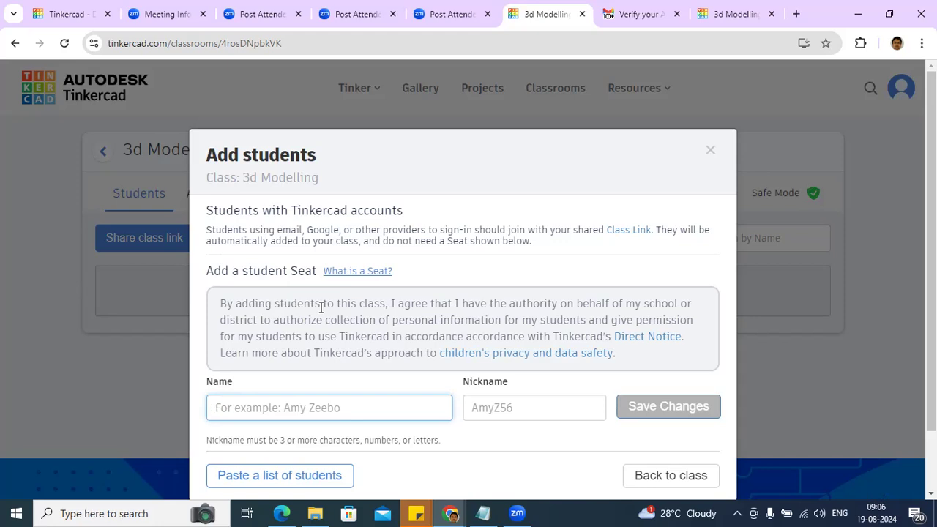
{"action": "left_click", "coordinate": [356, 272]}
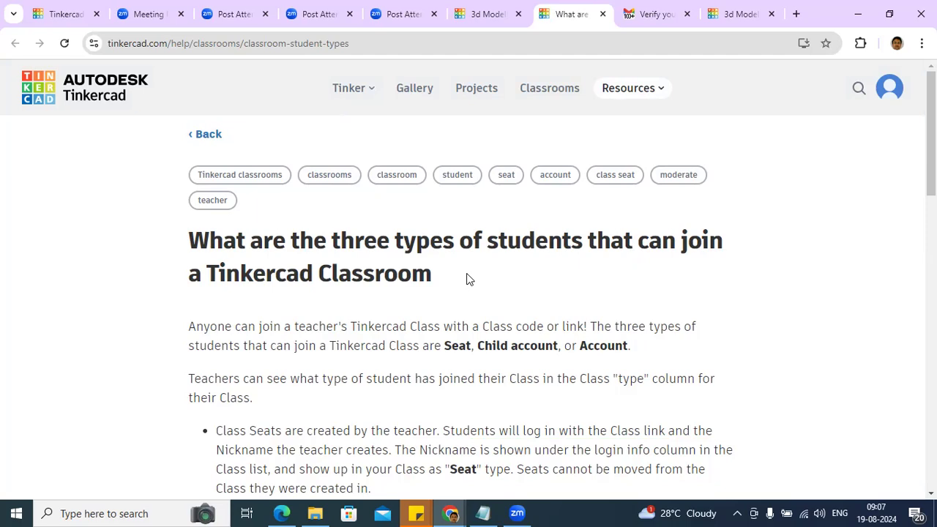
{"action": "scroll", "coordinate": [874, 184], "scroll_direction": "down", "scroll_amount": 3}
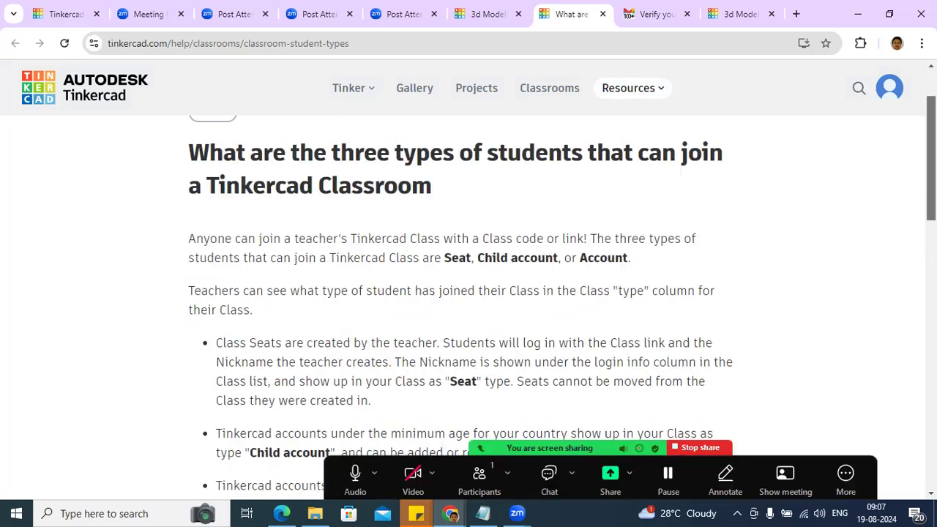
{"action": "scroll", "coordinate": [847, 211], "scroll_direction": "down", "scroll_amount": 1}
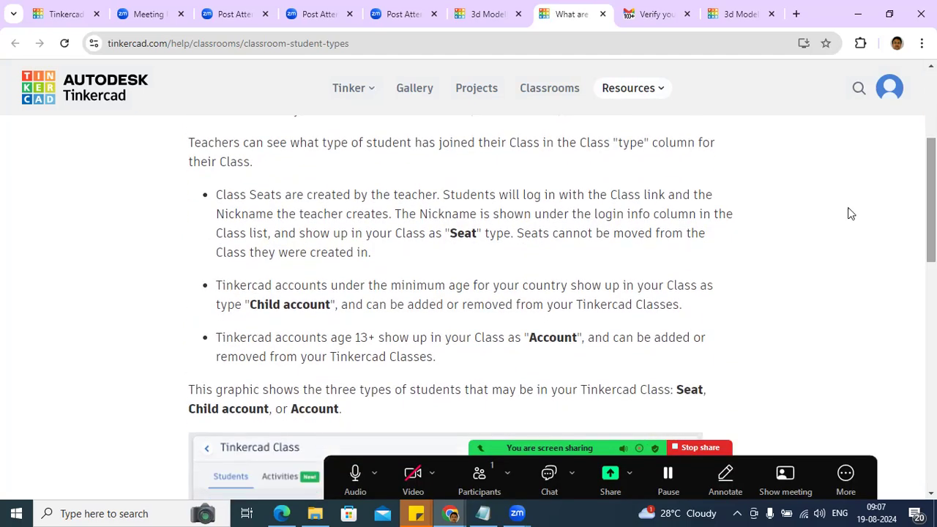
{"action": "left_click", "coordinate": [486, 14]}
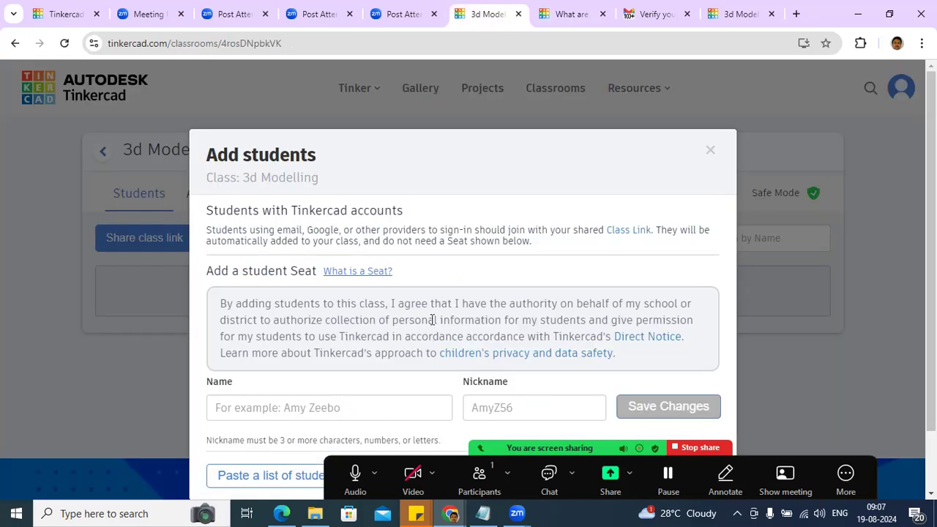
- Look over the Add students form, close and reopen it, and enter the student's first name as the Seat name
{"action": "scroll", "coordinate": [462, 315], "scroll_direction": "down", "scroll_amount": 1}
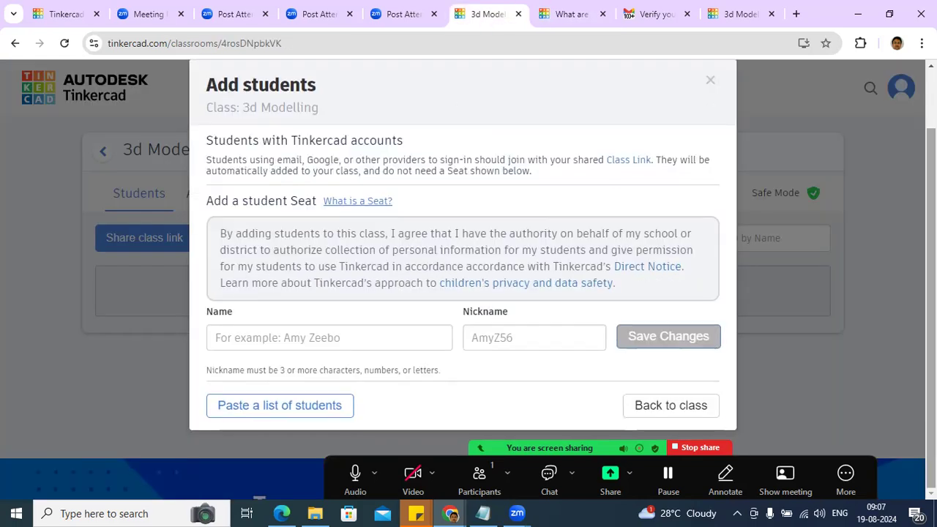
{"action": "left_click", "coordinate": [674, 406]}
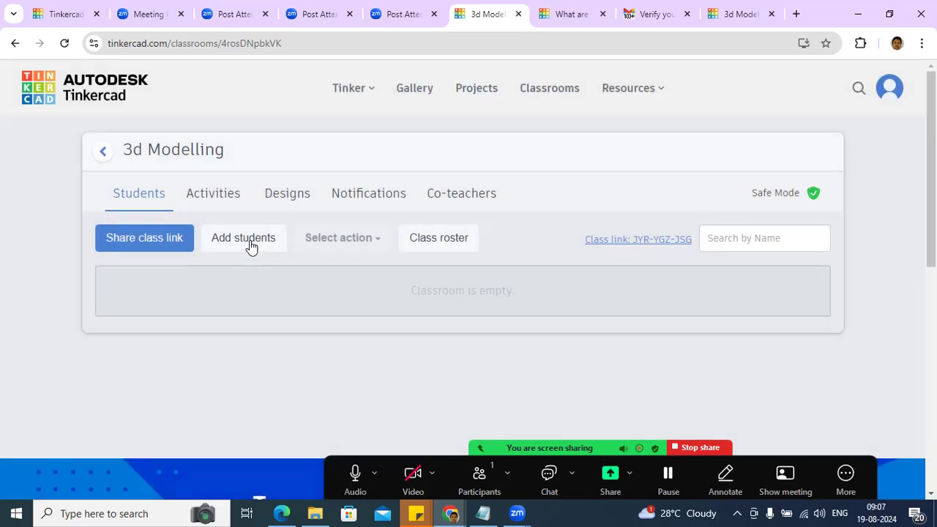
{"action": "left_click", "coordinate": [250, 237]}
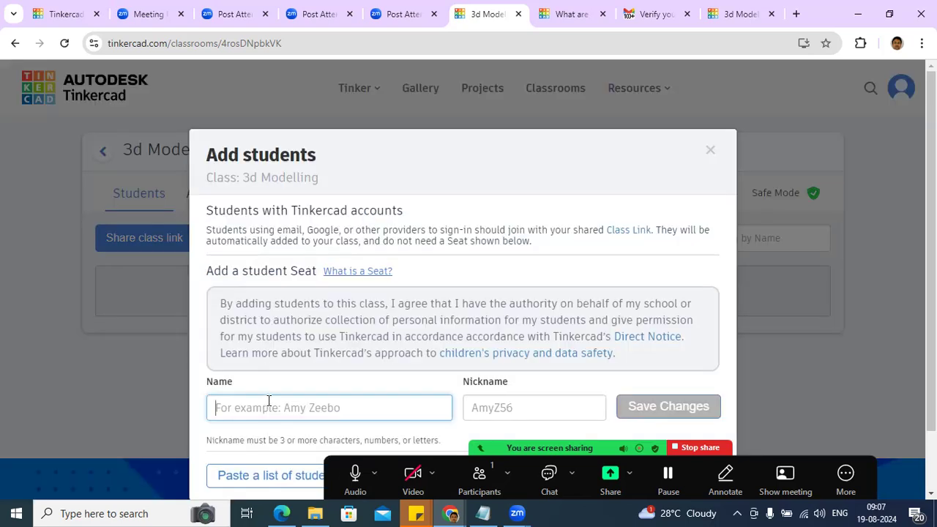
{"action": "type", "text": "Ayushi"}
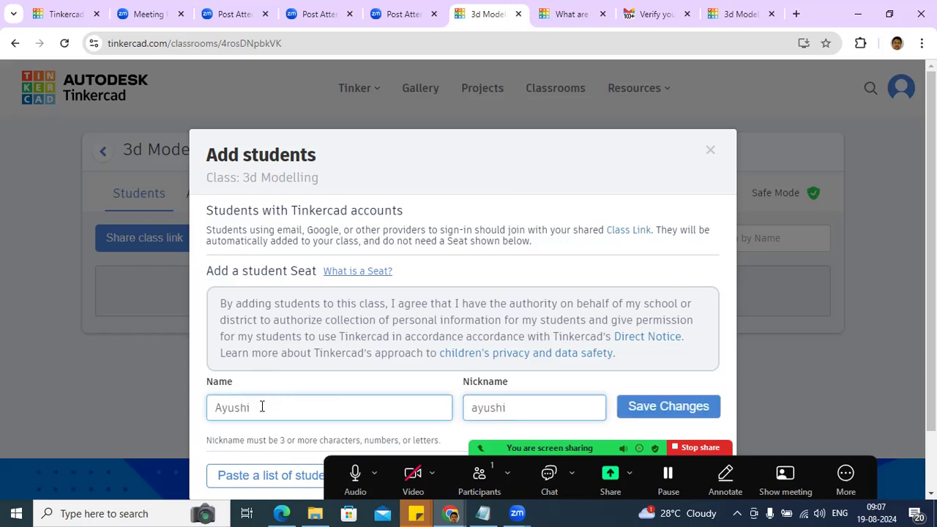
- Replace the suggested nickname with a shortened form of the student's name
{"action": "left_click", "coordinate": [514, 410]}
{"action": "key", "text": "BackSpace"}
{"action": "key", "text": "BackSpace"}
{"action": "key", "text": "BackSpace"}
{"action": "key", "text": "BackSpace"}
{"action": "key", "text": "BackSpace"}
{"action": "key", "text": "BackSpace"}
{"action": "type", "text": "ay"}
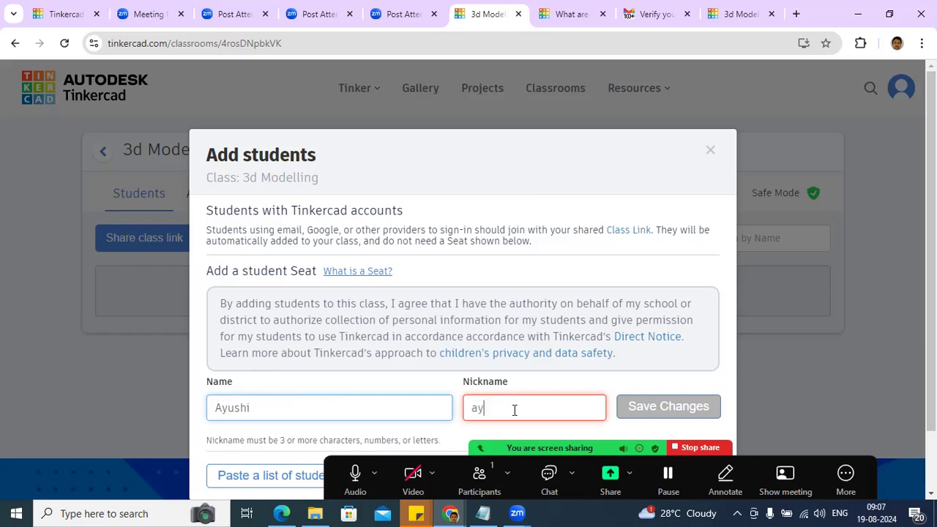
{"action": "type", "text": "shi"}
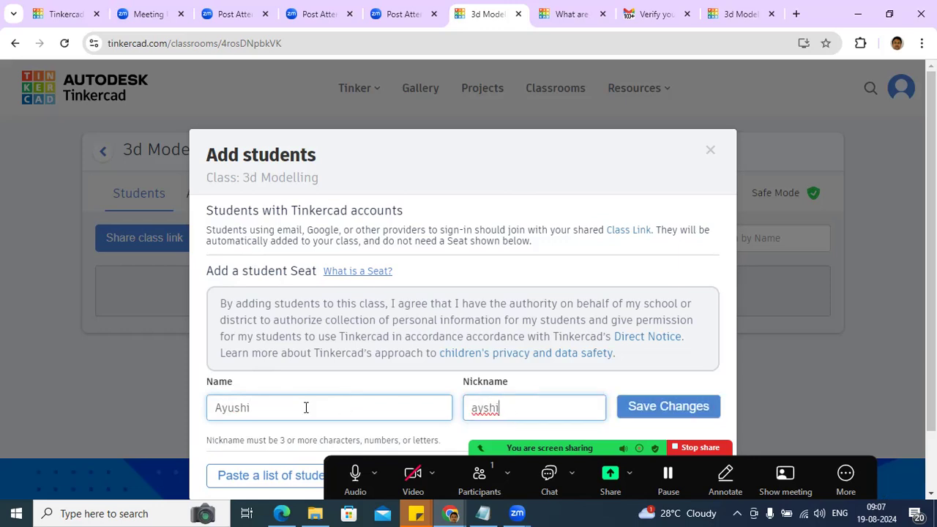
- Clear the student's name and enter a different person's name in its place
{"action": "left_click", "coordinate": [422, 405]}
{"action": "key", "text": "BackSpace"}
{"action": "key", "text": "BackSpace"}
{"action": "key", "text": "BackSpace"}
{"action": "key", "text": "BackSpace"}
{"action": "key", "text": "BackSpace"}
{"action": "key", "text": "BackSpace"}
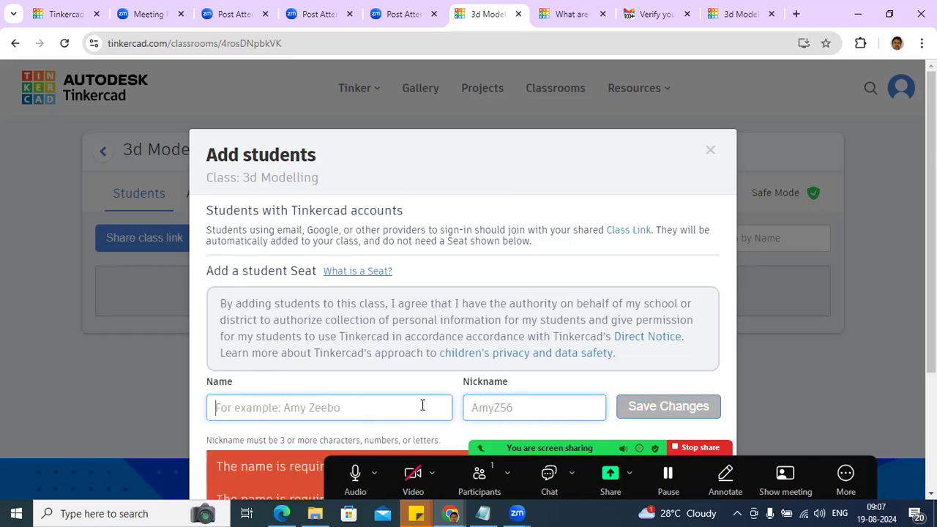
{"action": "type", "text": "kaushik"}
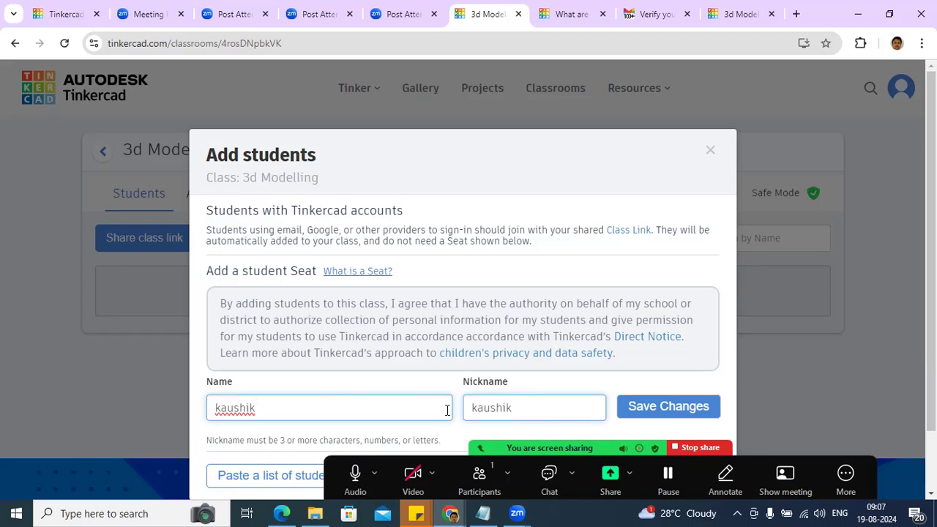
- Put the first student's name back with its automatic nickname, save the Seat, and return to the class page
{"action": "key", "text": "BackSpace"}
{"action": "key", "text": "BackSpace"}
{"action": "key", "text": "BackSpace"}
{"action": "key", "text": "BackSpace"}
{"action": "key", "text": "BackSpace"}
{"action": "key", "text": "BackSpace"}
{"action": "key", "text": "BackSpace"}
{"action": "type", "text": "Ayushi"}
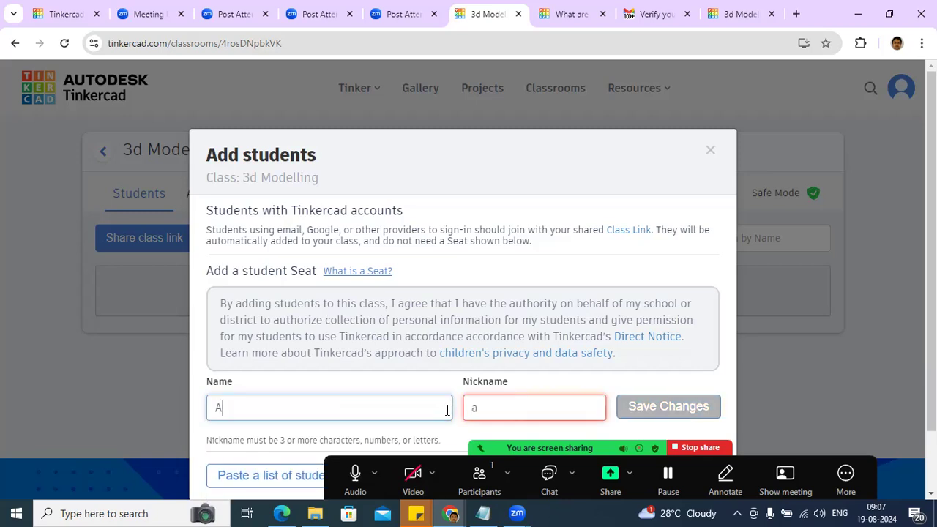
{"action": "left_click", "coordinate": [521, 385]}
{"action": "left_click", "coordinate": [501, 403]}
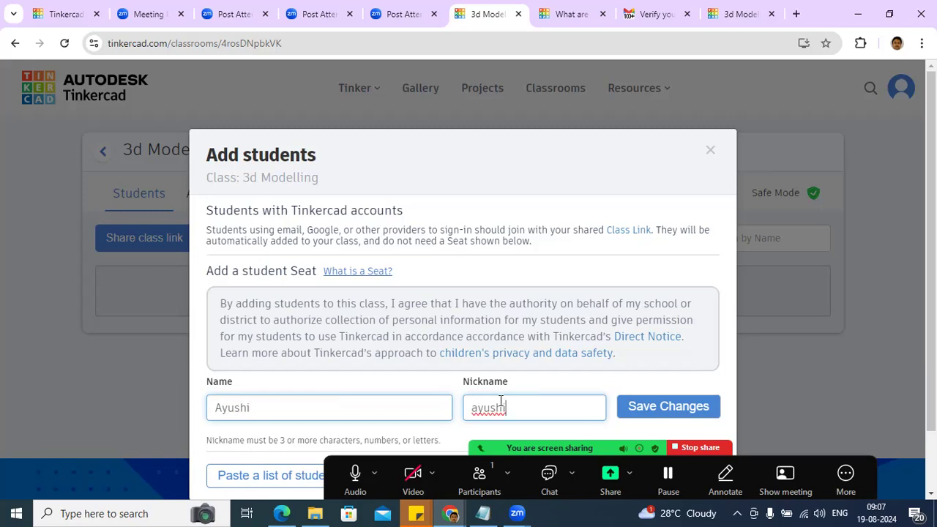
{"action": "left_click", "coordinate": [638, 407]}
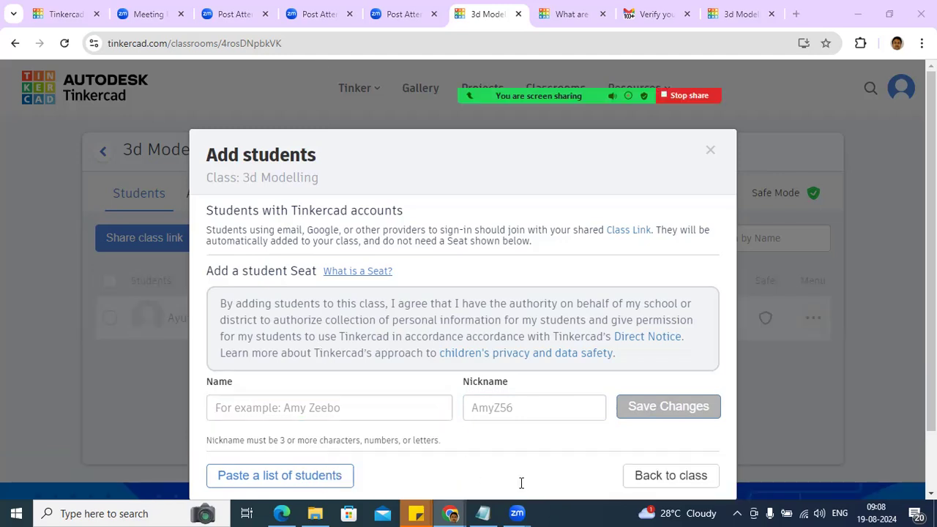
{"action": "left_click", "coordinate": [652, 479]}
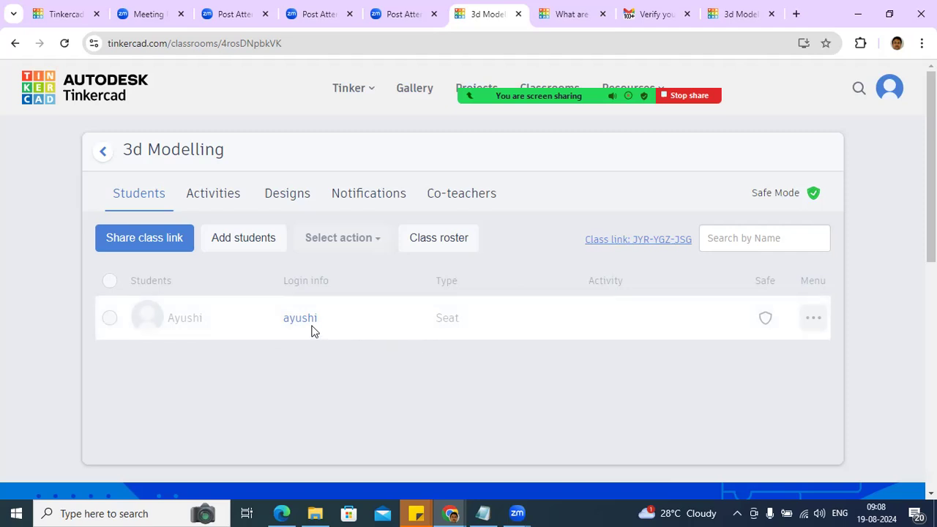
- Look at the option for pasting a list of students in the Add students form, and close the form
{"action": "left_click", "coordinate": [258, 251]}
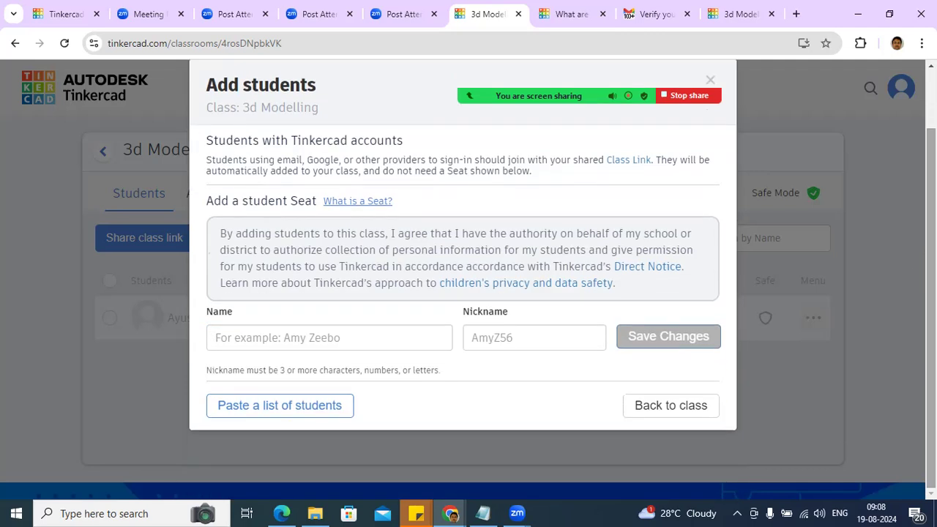
{"action": "left_click", "coordinate": [670, 405]}
{"action": "left_click", "coordinate": [272, 238]}
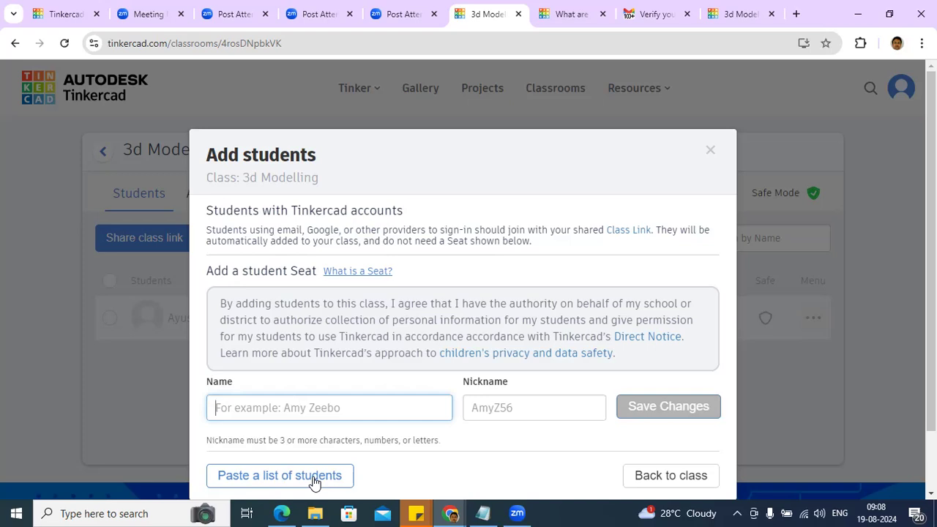
{"action": "left_click", "coordinate": [710, 152]}
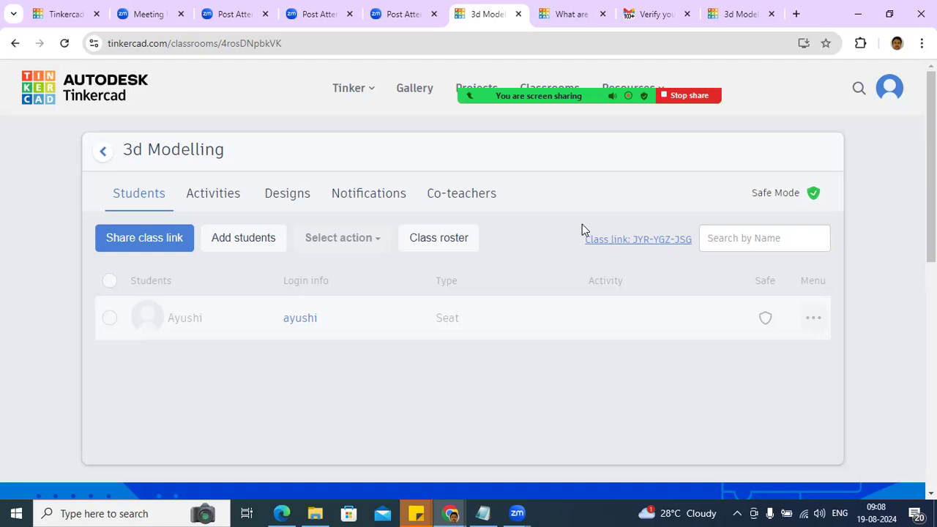
- Copy the link of the 3d Modelling class and open it in a new Incognito window
{"action": "left_click", "coordinate": [626, 241]}
{"action": "left_click", "coordinate": [642, 240]}
{"action": "left_click", "coordinate": [634, 245]}
{"action": "left_click", "coordinate": [650, 242]}
{"action": "left_click", "coordinate": [921, 43]}
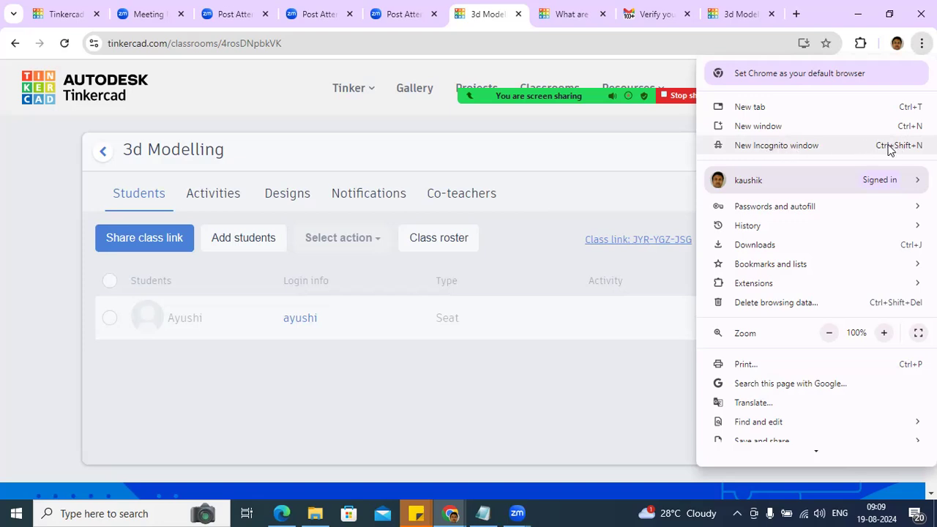
{"action": "left_click", "coordinate": [855, 145]}
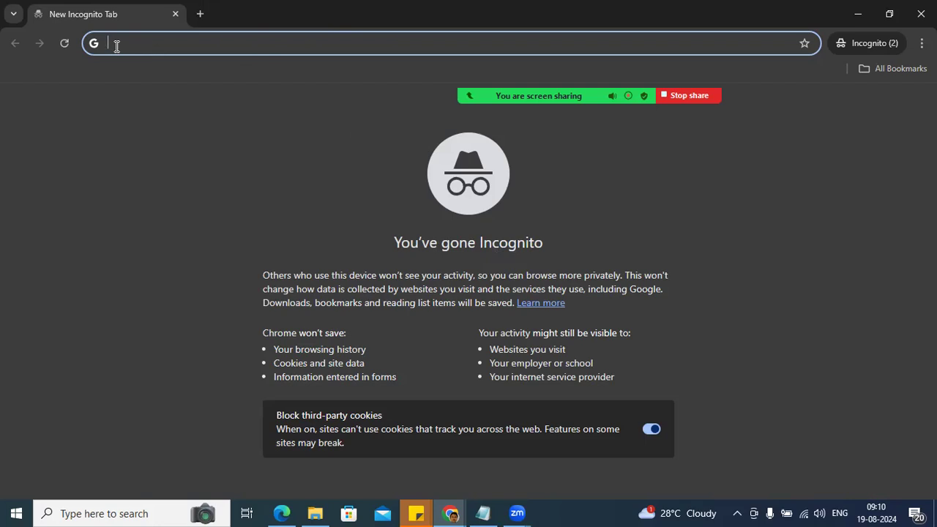
{"action": "key", "text": "ctrl+v"}
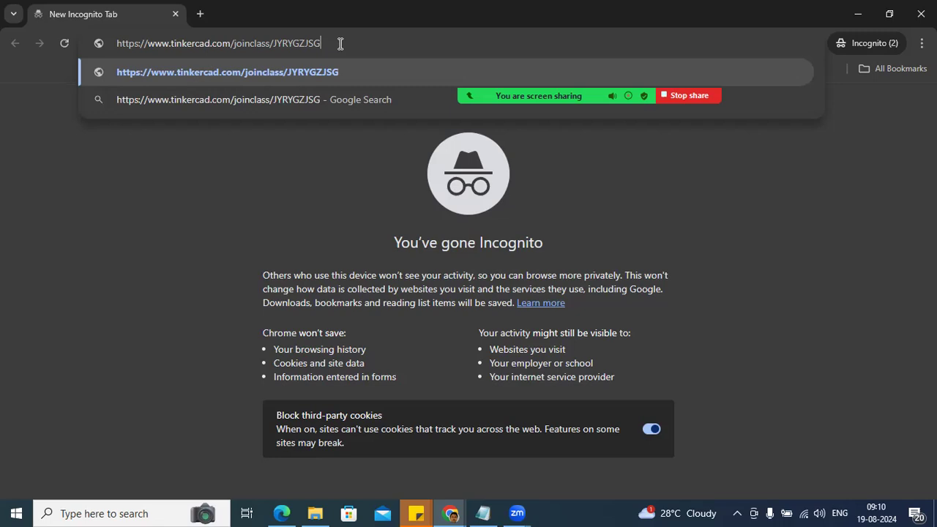
{"action": "key", "text": "Return"}
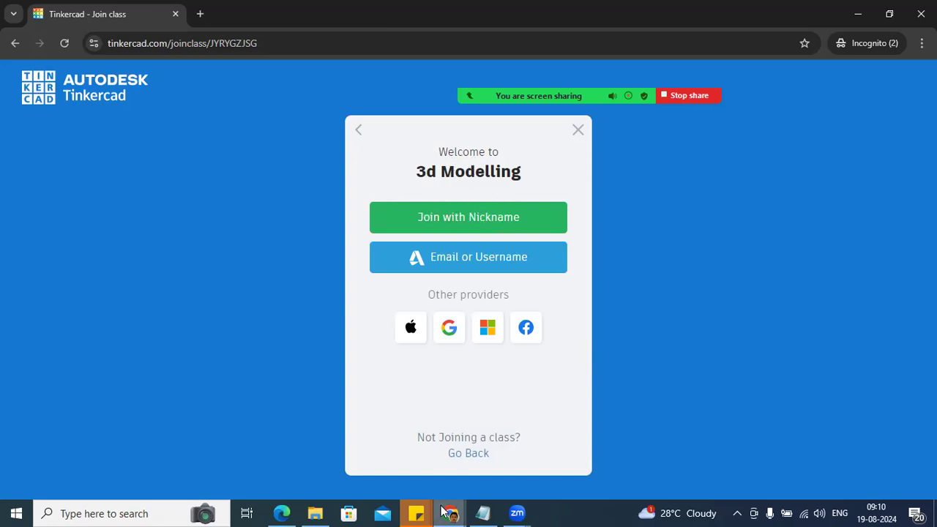
- Look up the student's nickname on the teacher's class page, and choose to join the class with a nickname in the Incognito window
{"action": "mouse_move", "coordinate": [450, 512]}
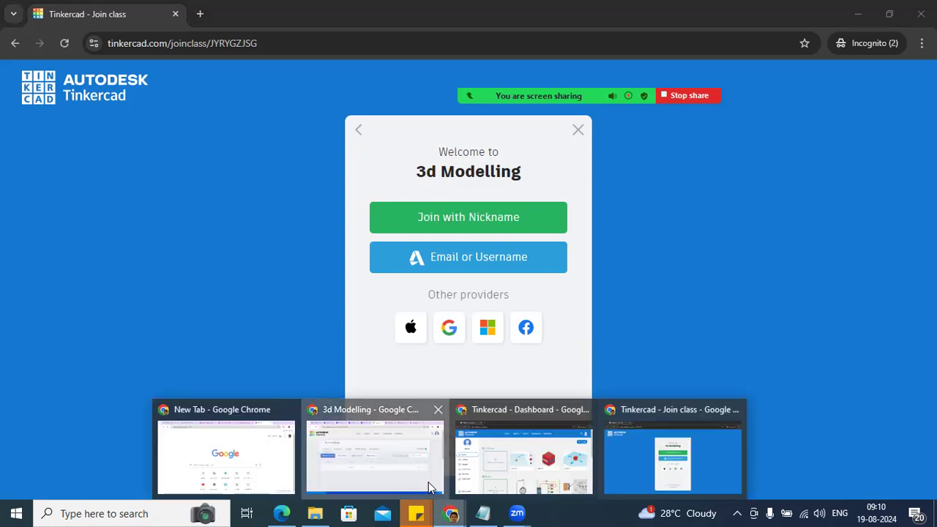
{"action": "left_click", "coordinate": [428, 482]}
{"action": "mouse_move", "coordinate": [308, 317]}
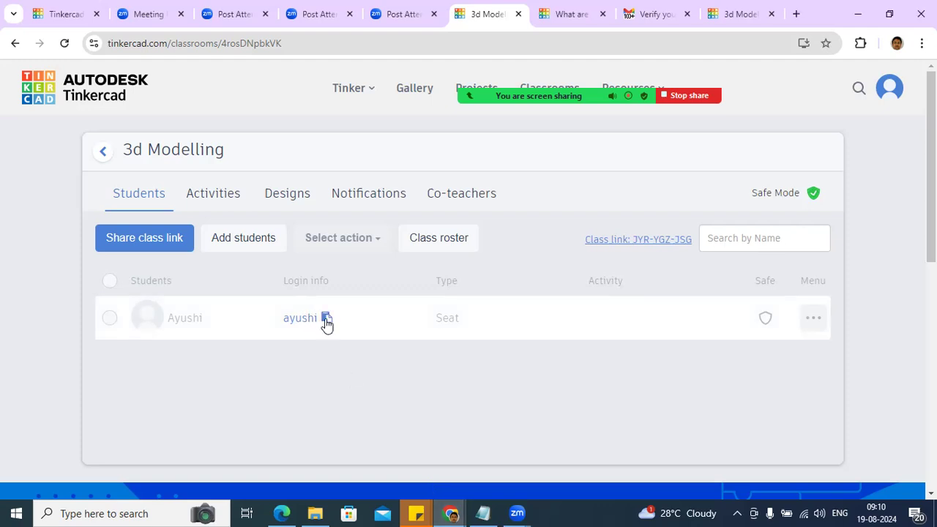
{"action": "mouse_move", "coordinate": [451, 513]}
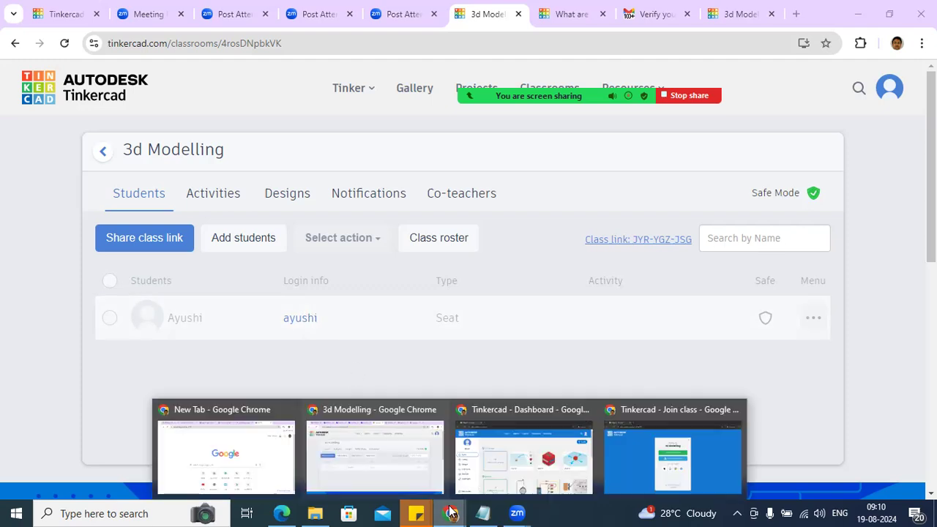
{"action": "left_click", "coordinate": [664, 471]}
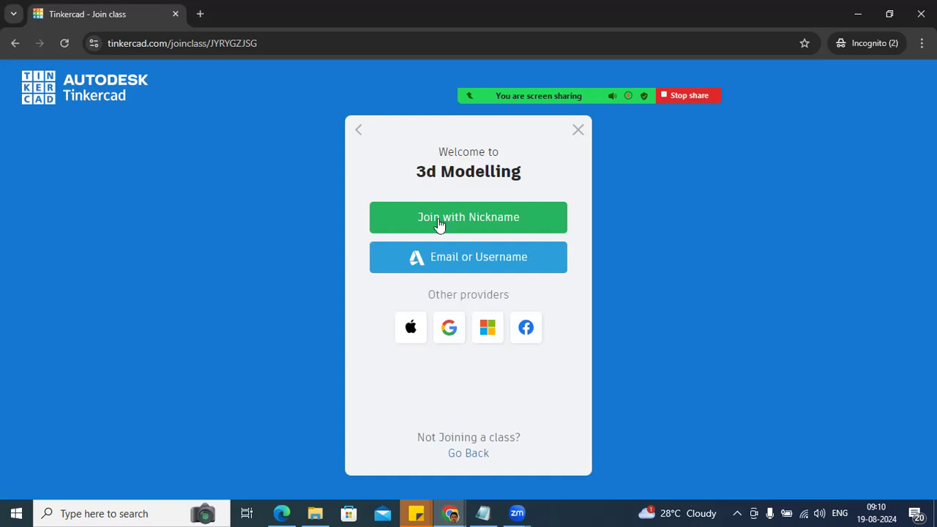
{"action": "left_click", "coordinate": [503, 218]}
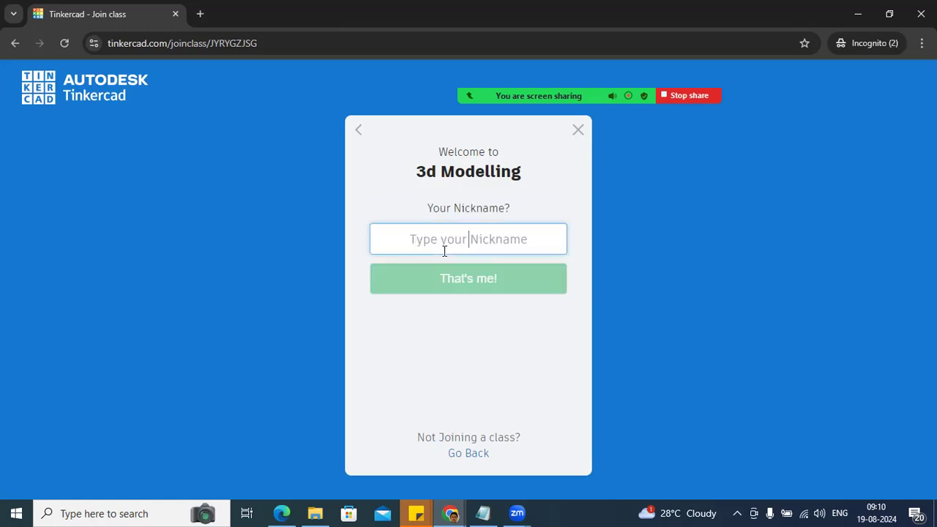
- Try to join the 3d Modelling class with a made-up nickname consisting only of repeated letters h
{"action": "type", "text": "hhhhhhhhhhhh"}
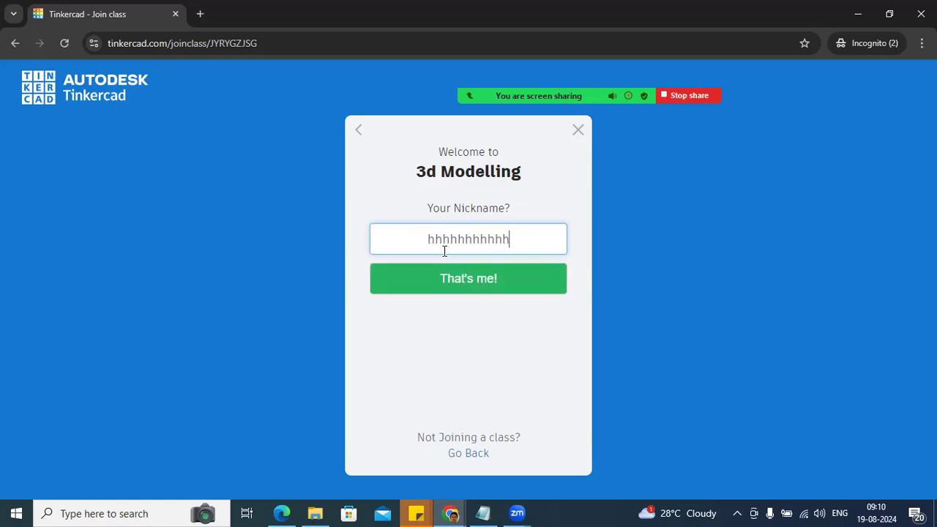
{"action": "type", "text": "hhhhhhhhh"}
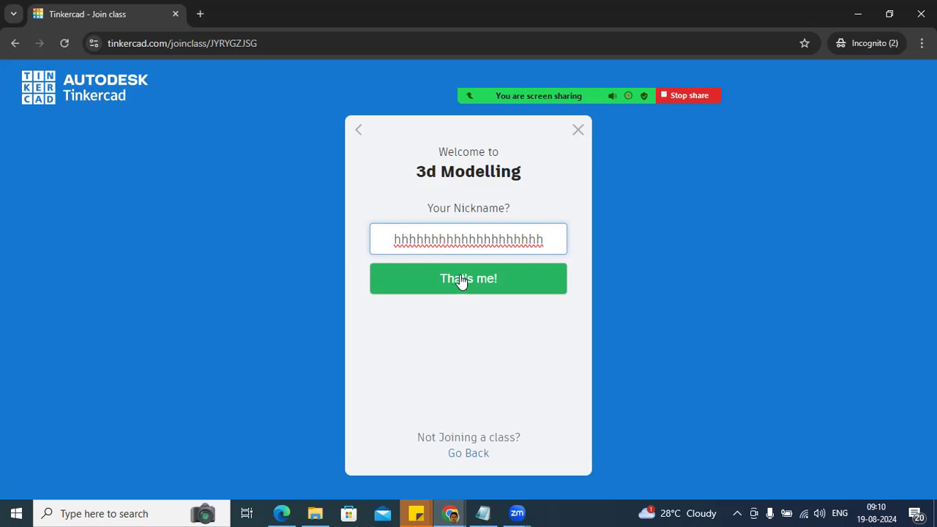
{"action": "left_click", "coordinate": [461, 277]}
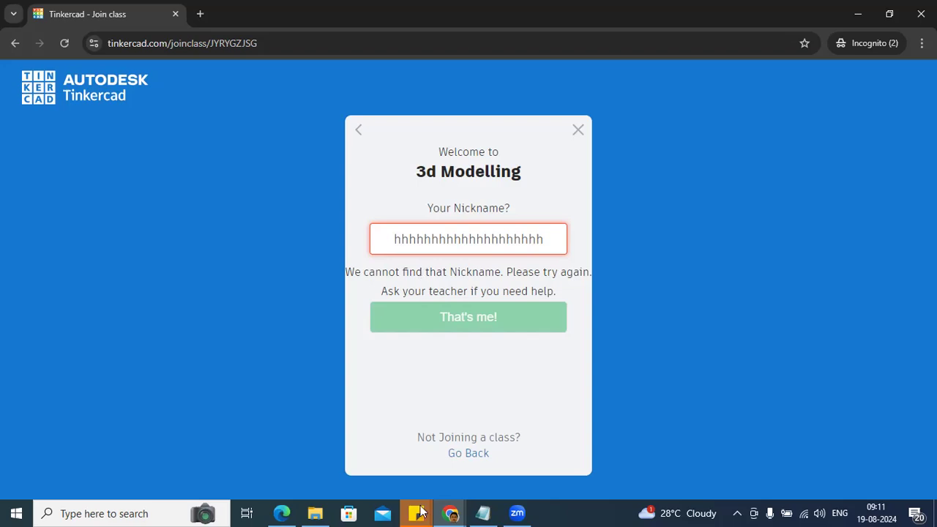
- Recheck the student's login nickname on the class page, enter it in place of the made-up one, and join the class
{"action": "mouse_move", "coordinate": [450, 512]}
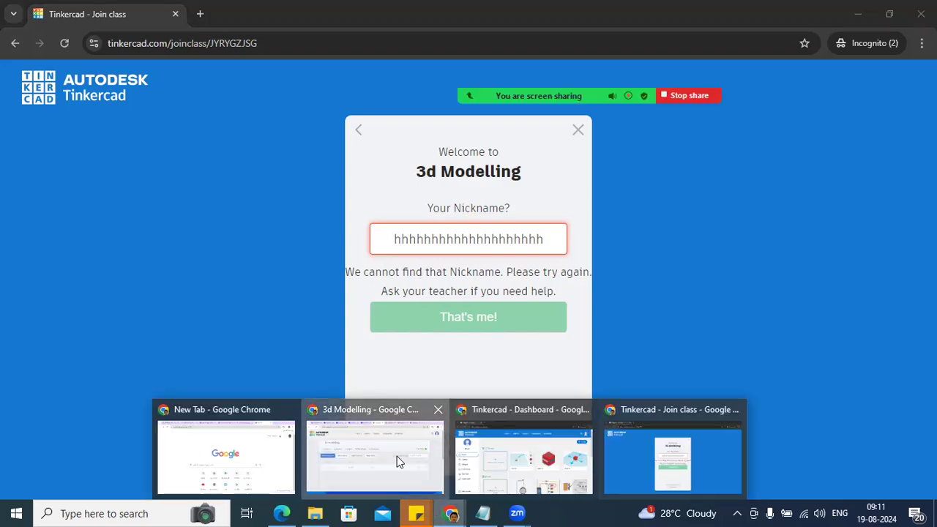
{"action": "left_click", "coordinate": [397, 456]}
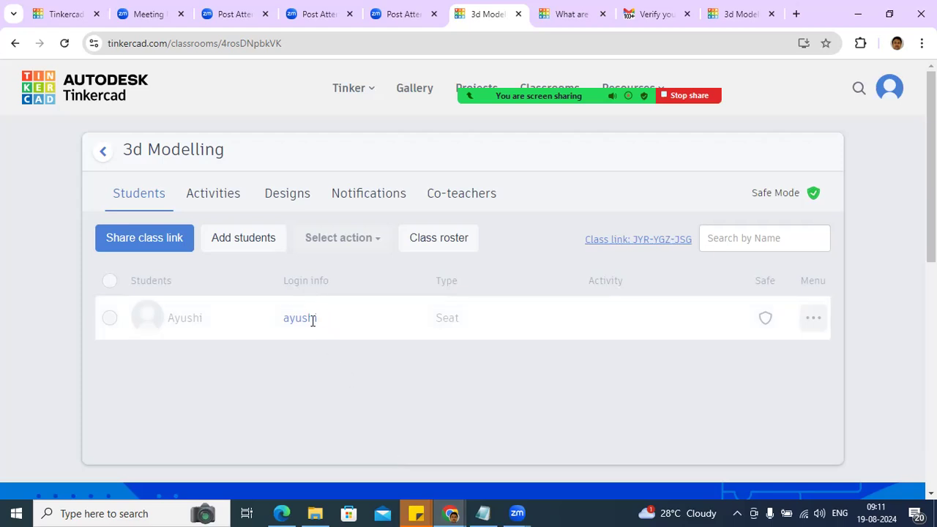
{"action": "mouse_move", "coordinate": [451, 512]}
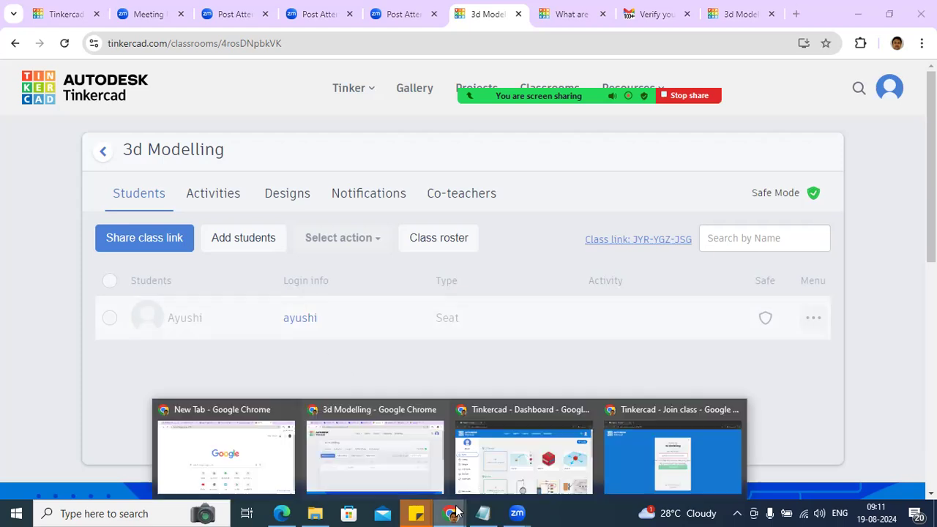
{"action": "left_click", "coordinate": [672, 476]}
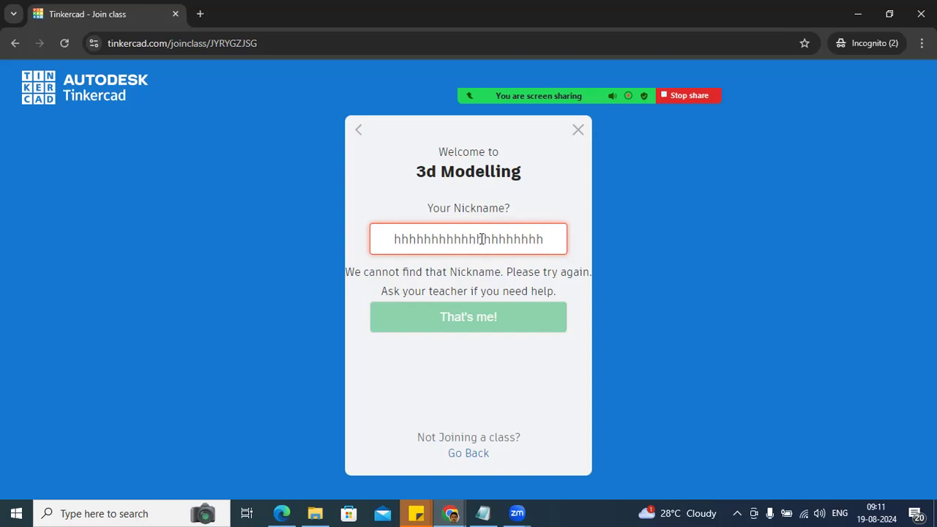
{"action": "key", "text": "ctrl+a"}
{"action": "key", "text": "BackSpace"}
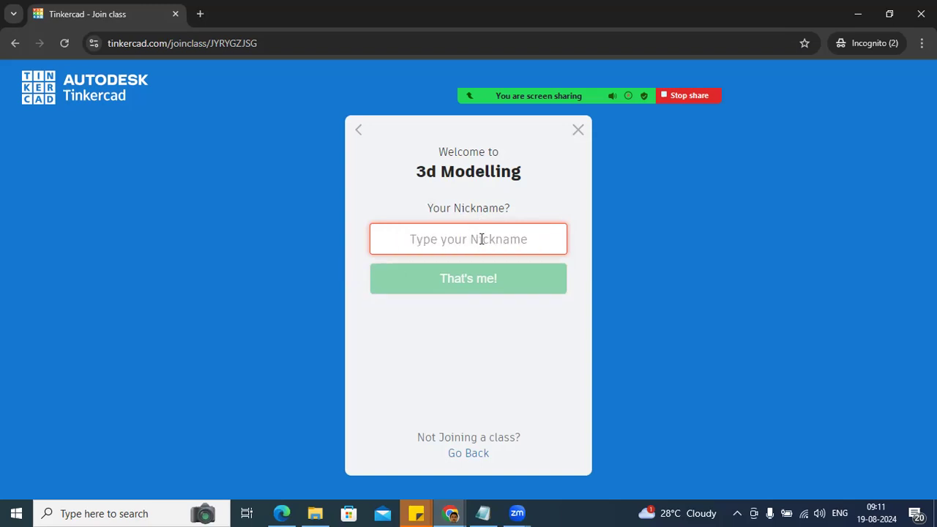
{"action": "type", "text": "ayushi"}
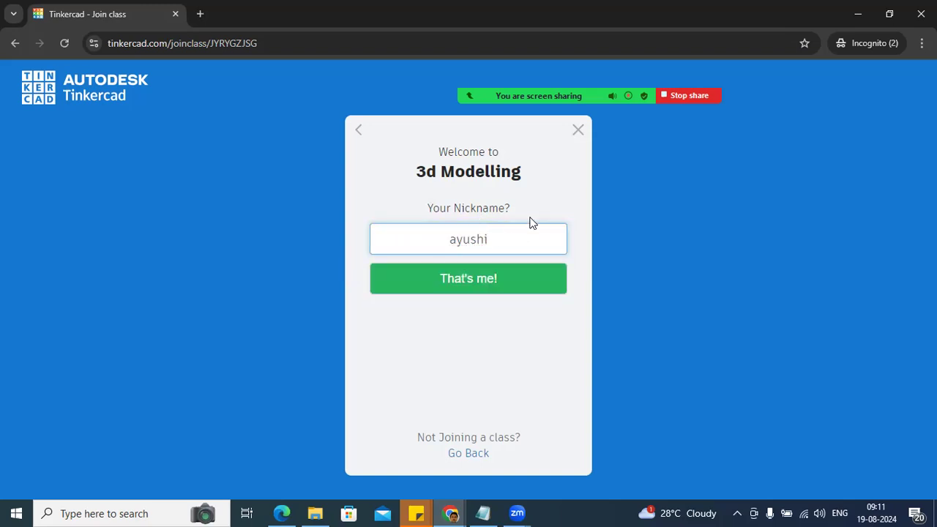
{"action": "left_click", "coordinate": [481, 282]}
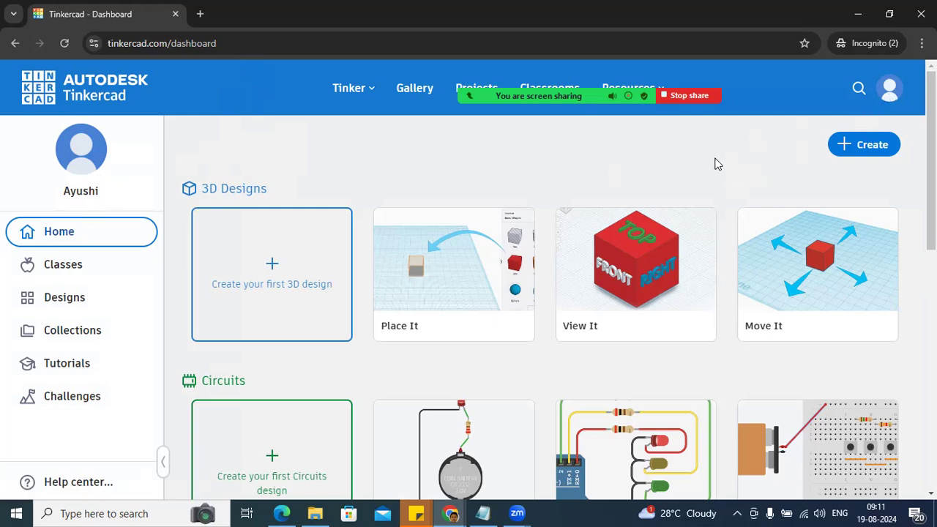
- Open the account menu on the student's dashboard to view its options
{"action": "left_click", "coordinate": [890, 89]}
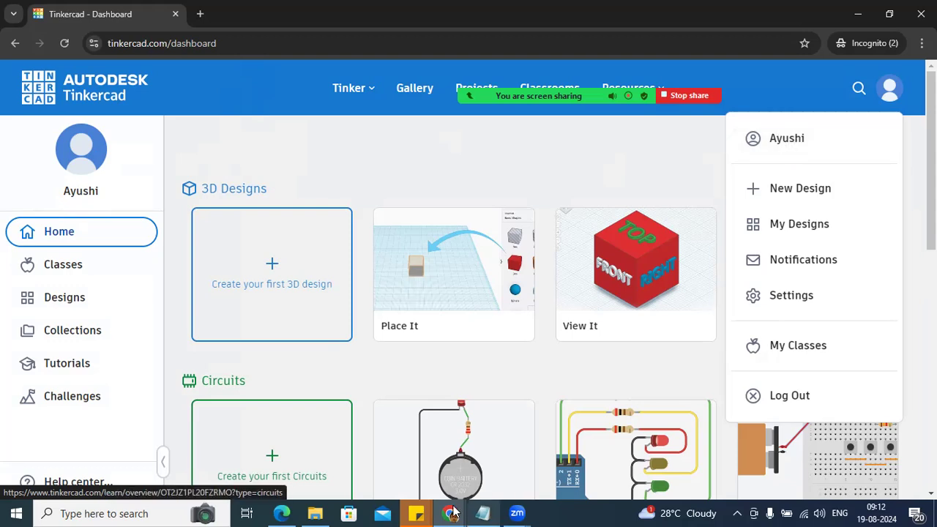
- Switch to the teacher's 3d Modelling class page and view the teacher's account menu for comparison with the student's
{"action": "mouse_move", "coordinate": [452, 512]}
{"action": "left_click", "coordinate": [411, 485]}
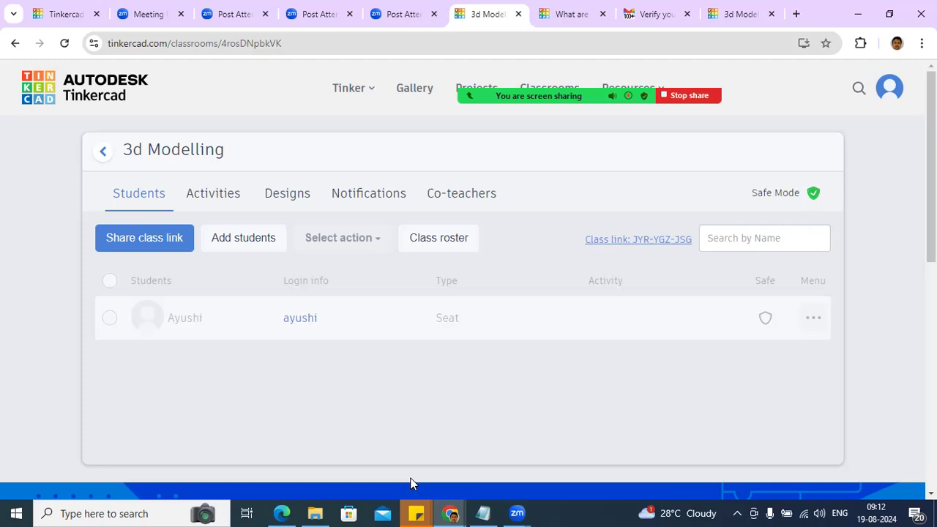
{"action": "left_click", "coordinate": [896, 93]}
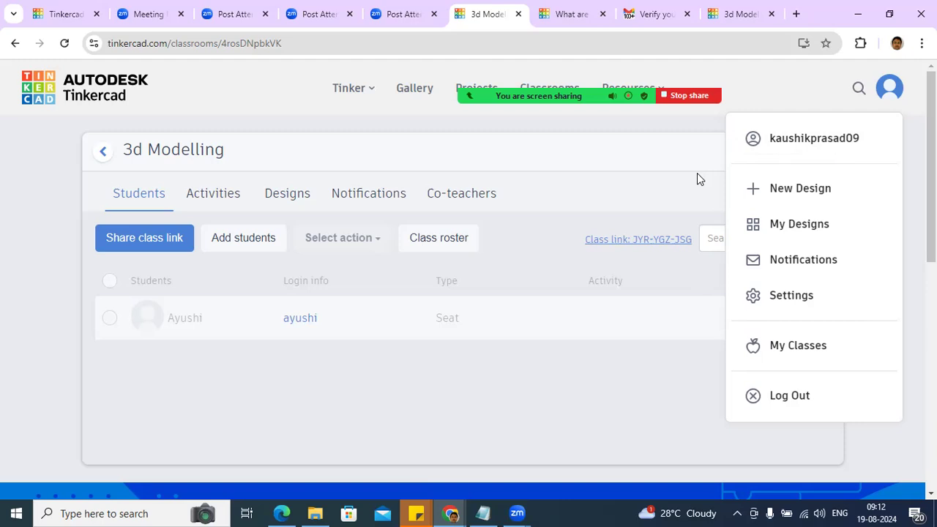
{"action": "left_click", "coordinate": [282, 253]}
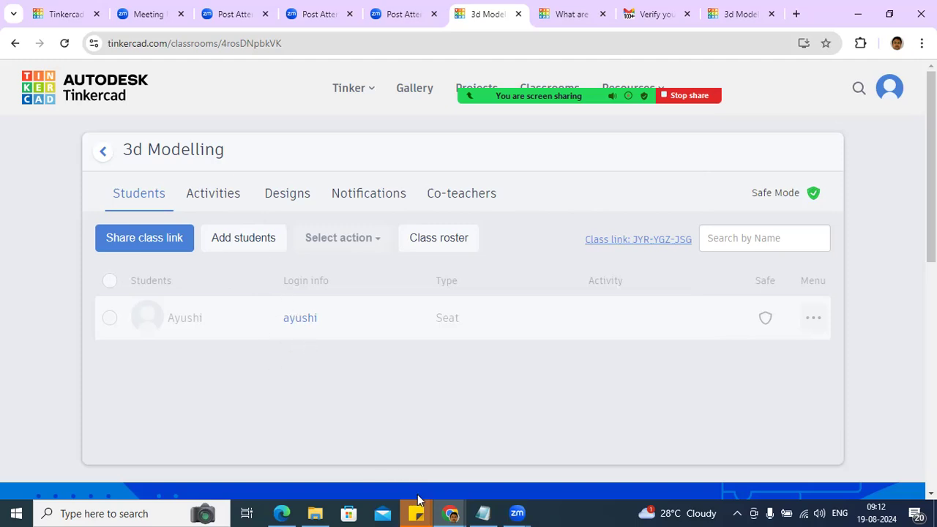
- Return to the student's dashboard in the Incognito window and check the account name and options in its account menu
{"action": "mouse_move", "coordinate": [446, 511]}
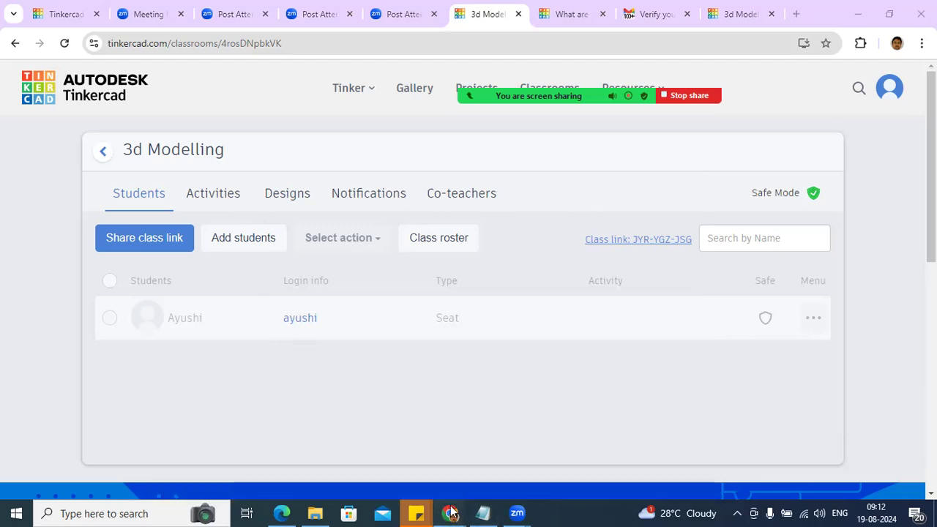
{"action": "left_click", "coordinate": [654, 459]}
{"action": "left_click", "coordinate": [461, 144]}
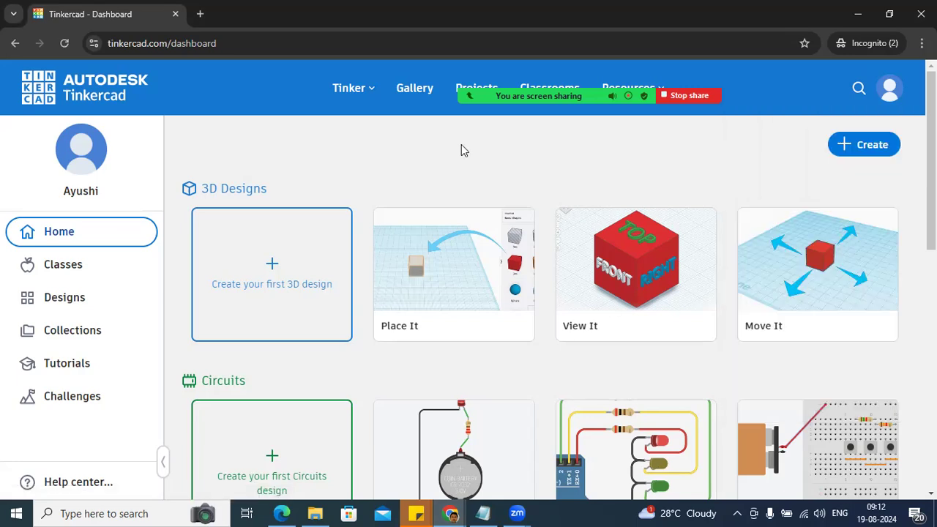
{"action": "left_click", "coordinate": [888, 103]}
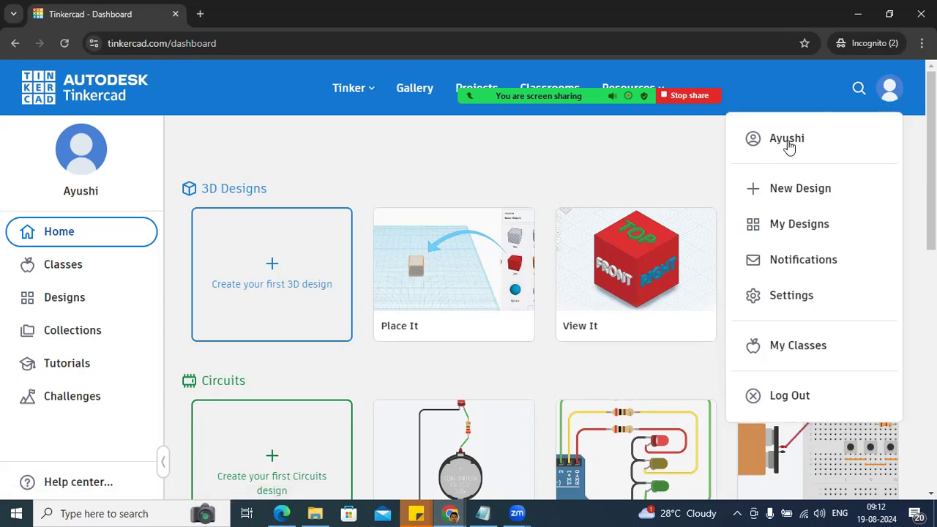
{"action": "left_click", "coordinate": [615, 157]}
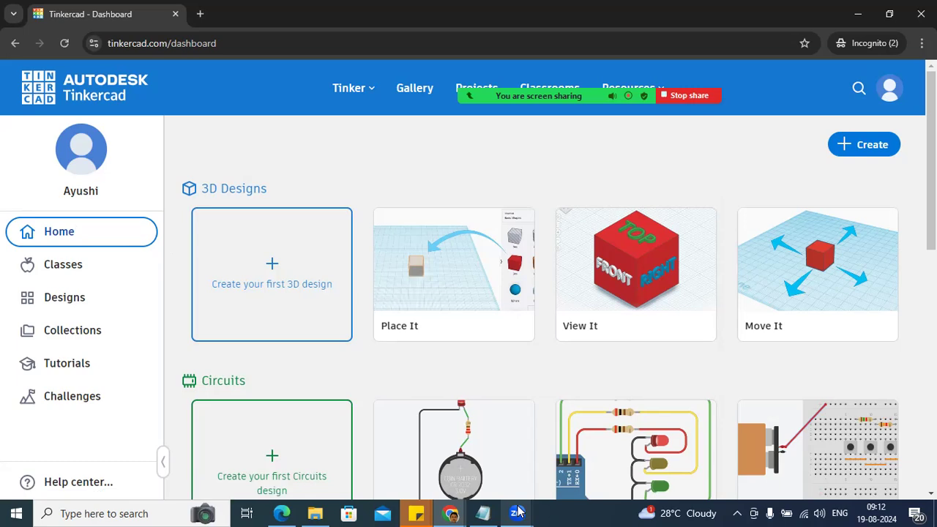
- Bring up the Zoom meeting's screen sharing controls and stop sharing the screen
{"action": "mouse_move", "coordinate": [516, 512]}
{"action": "left_click", "coordinate": [558, 482]}
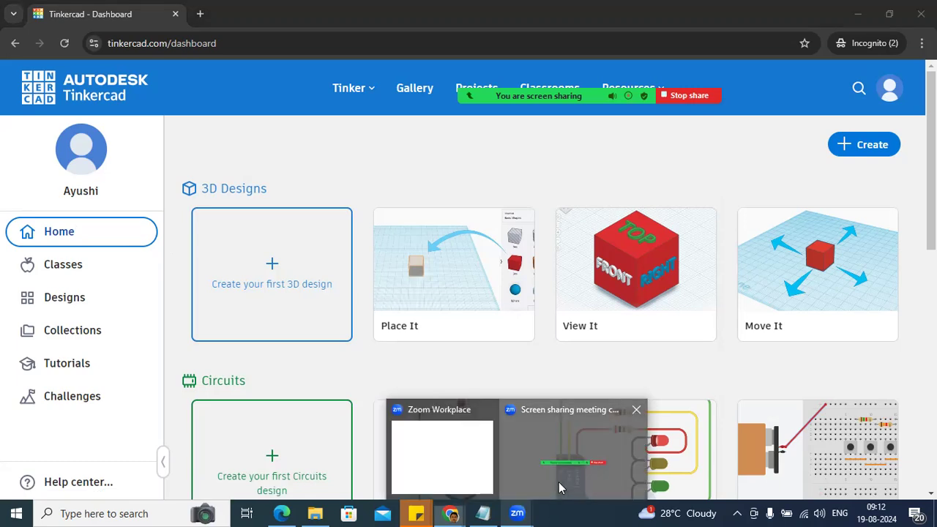
{"action": "left_click", "coordinate": [695, 97]}
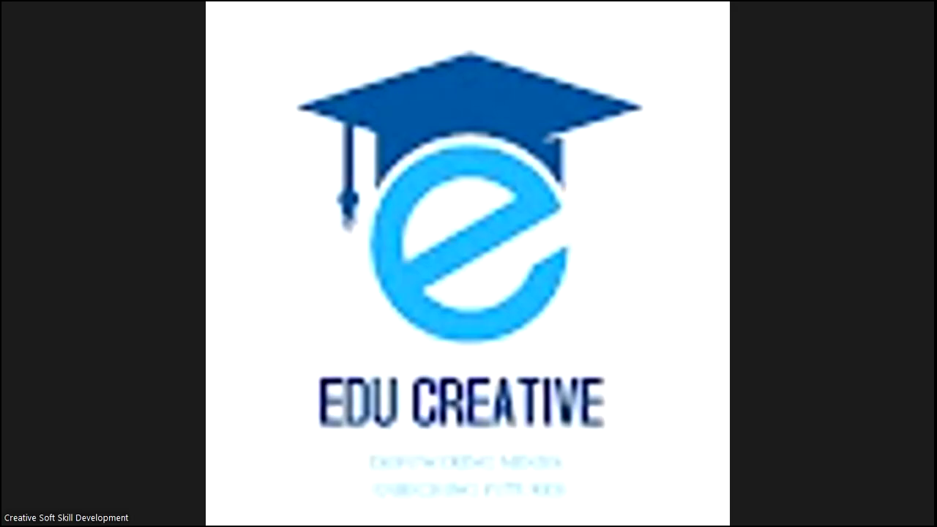